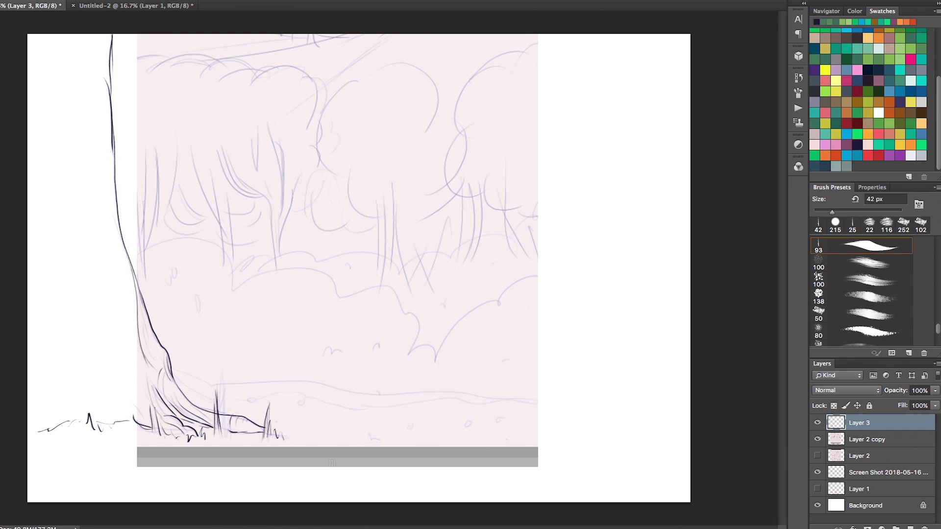
Step: Ink the big tree trunk, the bush contours, grass marks, a sprout and a stone
{"action": "left_click_drag", "start_coordinate": [88, 59], "coordinate": [118, 265]}
{"action": "left_click_drag", "start_coordinate": [79, 84], "coordinate": [127, 279]}
{"action": "left_click_drag", "start_coordinate": [29, 39], "coordinate": [49, 338]}
{"action": "left_click_drag", "start_coordinate": [120, 221], "coordinate": [689, 275]}
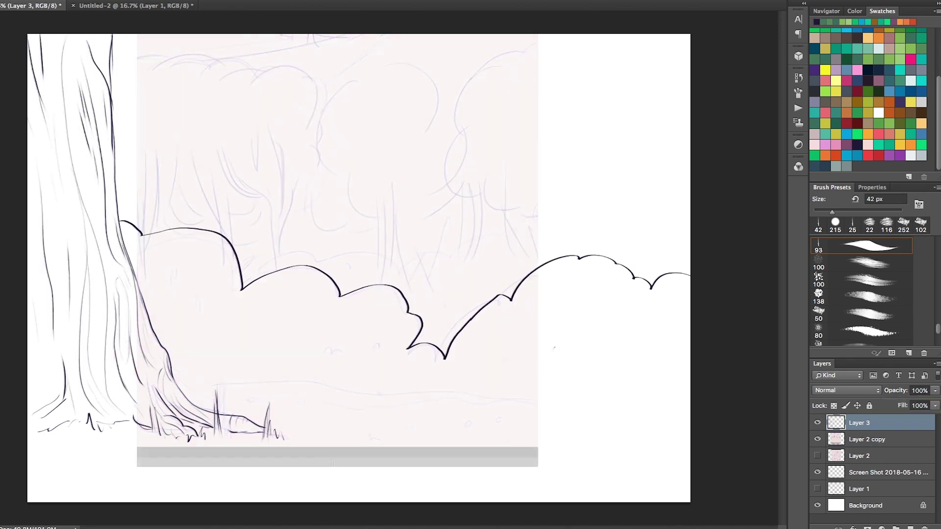
{"action": "mouse_move", "coordinate": [690, 339]}
{"action": "left_mouse_down"}
{"action": "mouse_move", "coordinate": [574, 408]}
{"action": "mouse_move", "coordinate": [690, 431]}
{"action": "left_mouse_up"}
{"action": "left_click_drag", "start_coordinate": [511, 407], "coordinate": [510, 365]}
{"action": "left_click_drag", "start_coordinate": [152, 323], "coordinate": [274, 388]}
{"action": "left_click_drag", "start_coordinate": [203, 302], "coordinate": [205, 294]}
Step: Add a lower left bush, leaf marks, a long ground line and bush texture marks
{"action": "left_click_drag", "start_coordinate": [426, 343], "coordinate": [427, 335]}
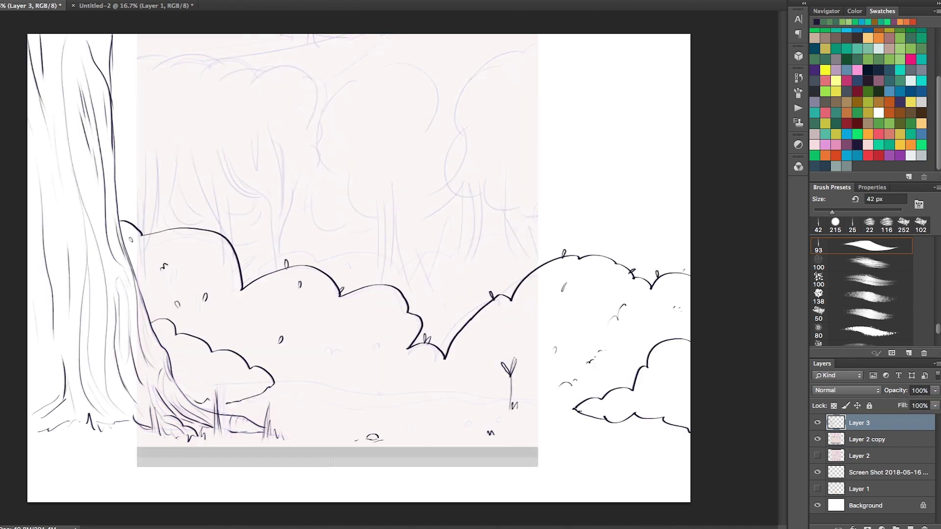
{"action": "left_click_drag", "start_coordinate": [151, 232], "coordinate": [157, 227]}
{"action": "left_click_drag", "start_coordinate": [684, 275], "coordinate": [687, 268]}
{"action": "left_click_drag", "start_coordinate": [273, 381], "coordinate": [338, 384]}
{"action": "left_click_drag", "start_coordinate": [326, 353], "coordinate": [341, 350]}
{"action": "left_click_drag", "start_coordinate": [343, 384], "coordinate": [593, 396]}
{"action": "left_click_drag", "start_coordinate": [622, 387], "coordinate": [625, 376]}
{"action": "left_click_drag", "start_coordinate": [653, 348], "coordinate": [656, 339]}
Step: On a new layer, ink the right tree's trunk, branch and foliage
{"action": "left_click_drag", "start_coordinate": [647, 120], "coordinate": [568, 166]}
{"action": "key", "text": "ctrl+z"}
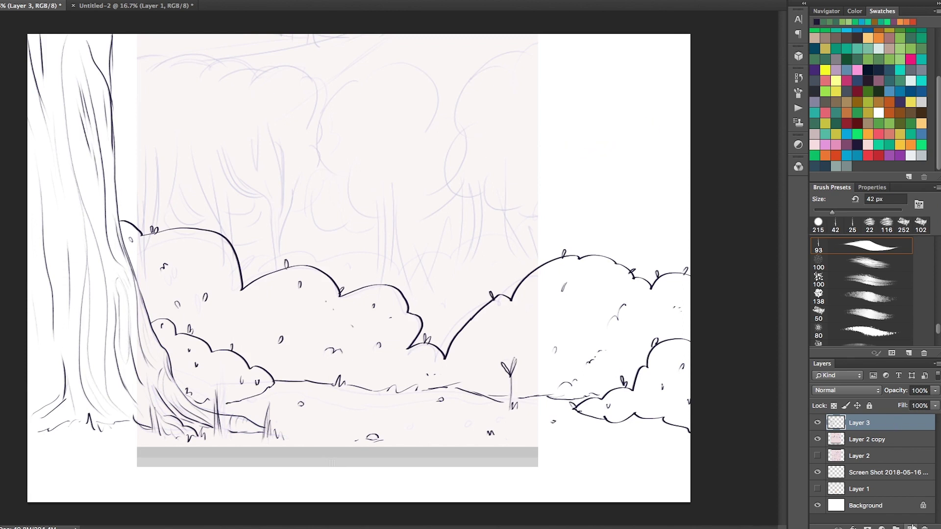
{"action": "key", "text": "ctrl+shift+alt+n"}
{"action": "left_click_drag", "start_coordinate": [615, 110], "coordinate": [611, 377]}
{"action": "left_click_drag", "start_coordinate": [652, 64], "coordinate": [684, 365]}
{"action": "left_click_drag", "start_coordinate": [499, 47], "coordinate": [615, 142]}
{"action": "left_click_drag", "start_coordinate": [642, 54], "coordinate": [663, 71]}
{"action": "left_click_drag", "start_coordinate": [637, 138], "coordinate": [619, 319]}
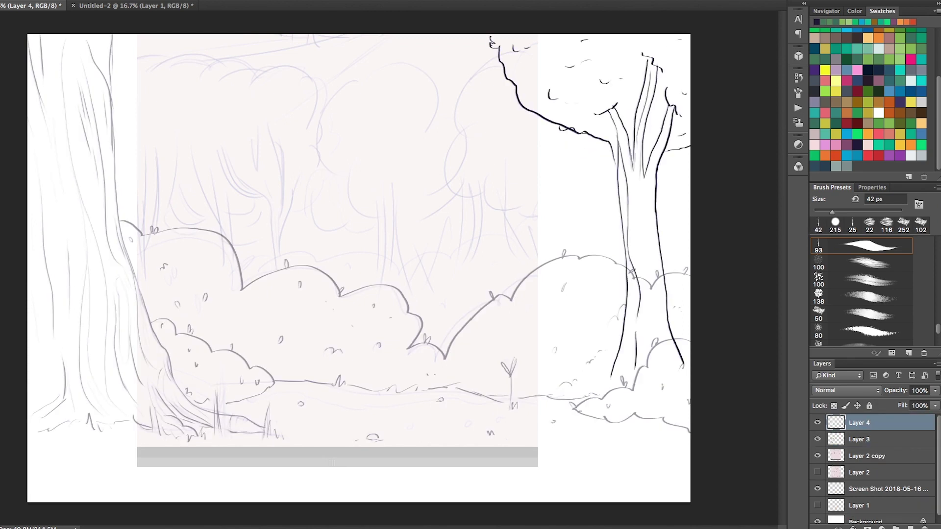
{"action": "left_click_drag", "start_coordinate": [654, 64], "coordinate": [633, 377]}
{"action": "left_click_drag", "start_coordinate": [672, 194], "coordinate": [655, 368]}
Step: Hide Layers 3 and 4, then draw the right bush outline on a new Layer 5
{"action": "left_click", "coordinate": [817, 423]}
{"action": "left_click", "coordinate": [817, 440]}
{"action": "key", "text": "ctrl+shift+alt+n"}
{"action": "left_click_drag", "start_coordinate": [343, 338], "coordinate": [648, 343]}
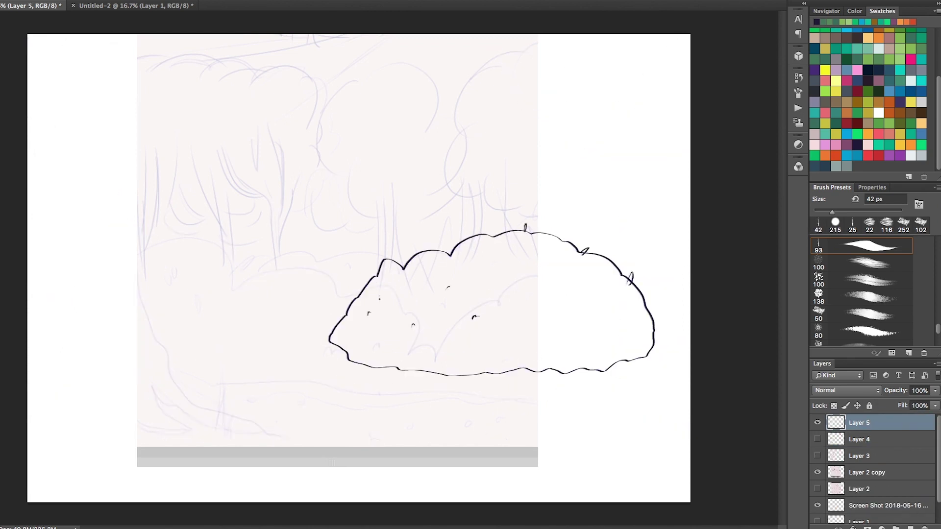
{"action": "left_click", "coordinate": [817, 422]}
Step: Draw the left bush with inner marks on a new Layer 6, then hide it
{"action": "key", "text": "ctrl+shift+alt+n"}
{"action": "left_click_drag", "start_coordinate": [142, 339], "coordinate": [456, 380]}
{"action": "left_click_drag", "start_coordinate": [147, 343], "coordinate": [113, 385]}
{"action": "left_click_drag", "start_coordinate": [152, 383], "coordinate": [387, 383]}
{"action": "left_click", "coordinate": [817, 422]}
Step: Draw a long bush outline on a new Layer 7 and reshape it with a transform
{"action": "key", "text": "ctrl+shift+alt+n"}
{"action": "mouse_move", "coordinate": [420, 269]}
{"action": "left_mouse_down"}
{"action": "mouse_move", "coordinate": [652, 267]}
{"action": "mouse_move", "coordinate": [34, 309]}
{"action": "left_mouse_up"}
{"action": "left_click_drag", "start_coordinate": [34, 314], "coordinate": [681, 319]}
{"action": "key", "text": "ctrl+t"}
{"action": "key", "text": "Return"}
{"action": "left_click", "coordinate": [286, 321]}
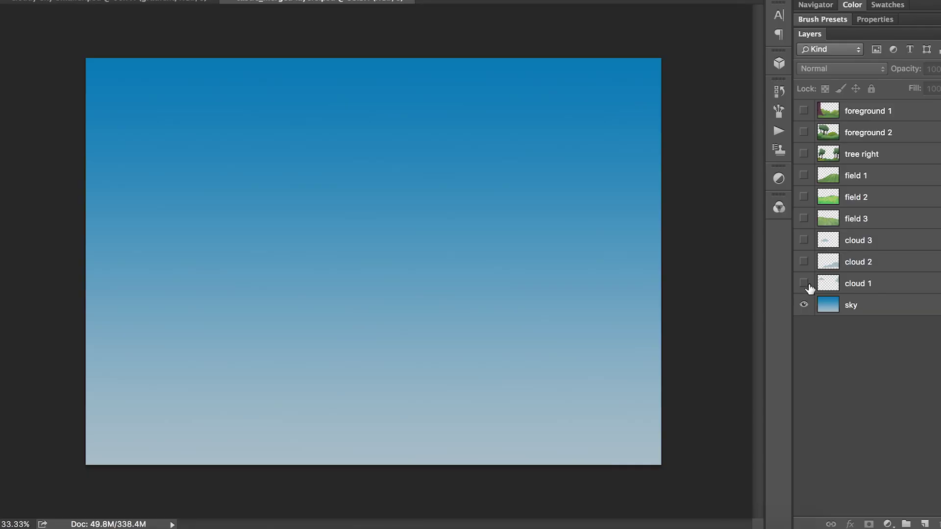
Step: Reveal the landscape's clouds 1-3, fields 1-3, right tree, foreground bushes and trunk
{"action": "left_click", "coordinate": [804, 283]}
{"action": "left_click", "coordinate": [804, 262]}
{"action": "left_click", "coordinate": [804, 240]}
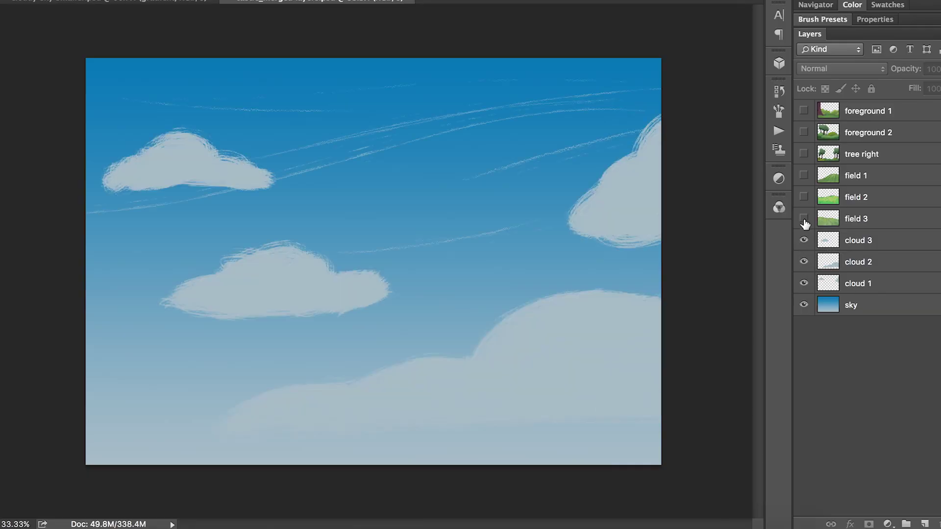
{"action": "left_click", "coordinate": [804, 219]}
{"action": "left_click", "coordinate": [804, 197]}
{"action": "left_click", "coordinate": [804, 176]}
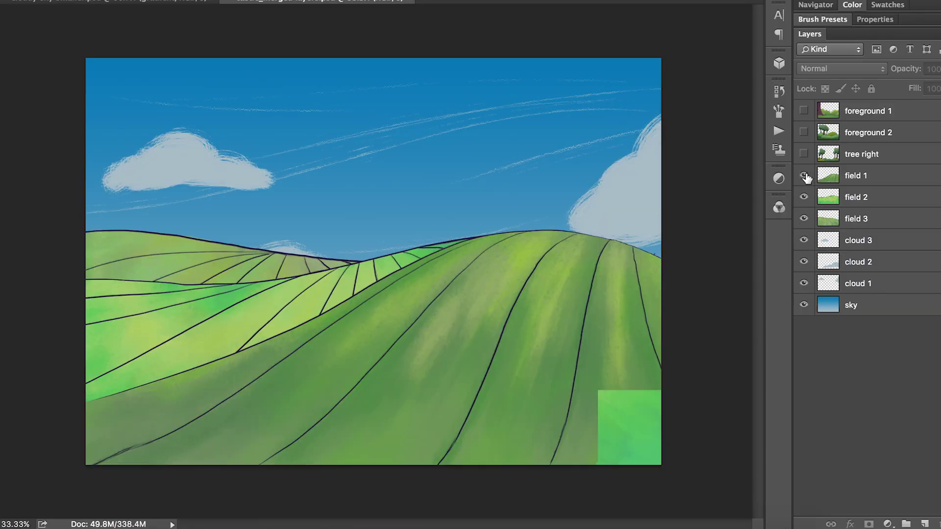
{"action": "left_click", "coordinate": [804, 153]}
{"action": "left_click", "coordinate": [804, 133]}
{"action": "left_click", "coordinate": [804, 111]}
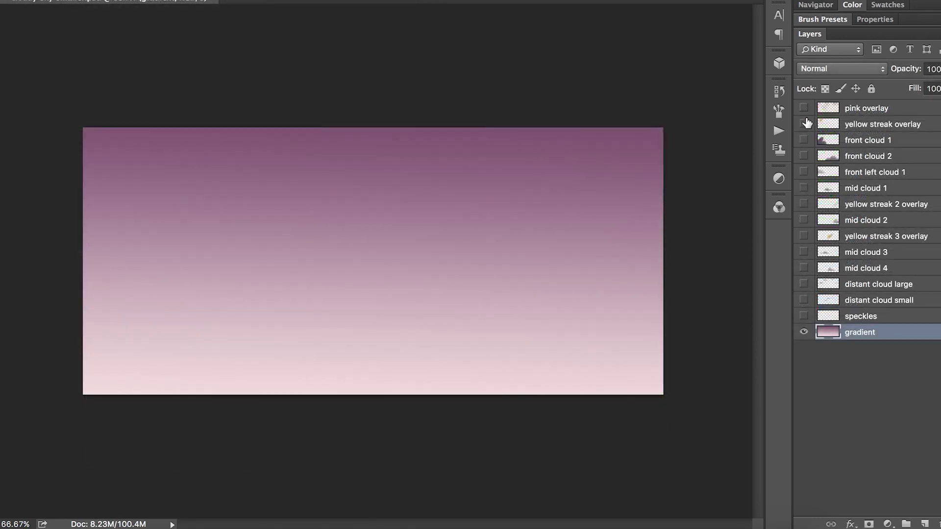
Step: Show the cloudy sky's speckles, distant clouds, mid clouds 4, 3 and 2, and yellow streak 3
{"action": "left_click", "coordinate": [804, 316]}
{"action": "left_click", "coordinate": [803, 300]}
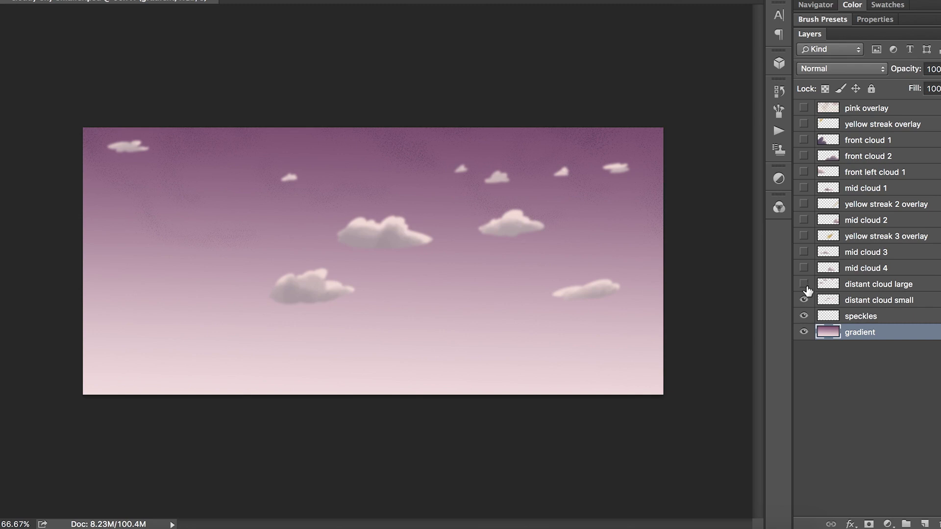
{"action": "left_click", "coordinate": [804, 285]}
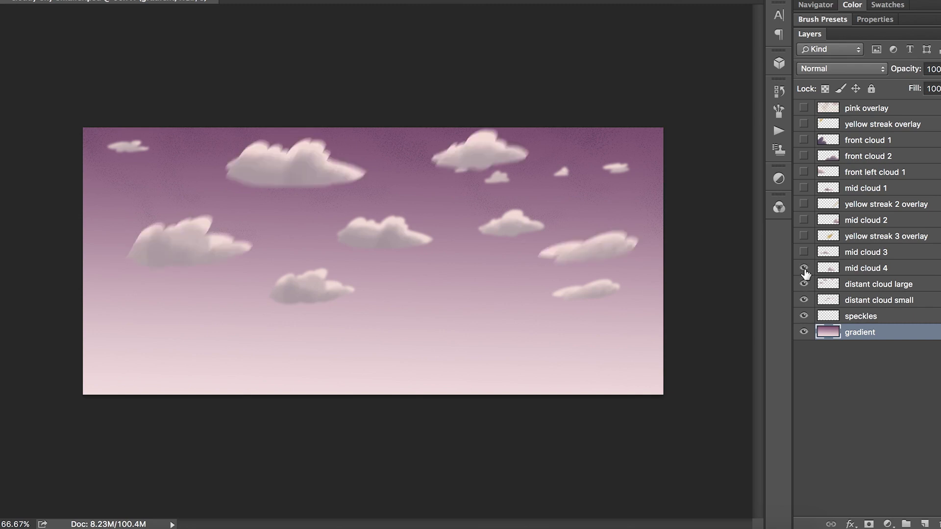
{"action": "left_click", "coordinate": [804, 269]}
{"action": "left_click", "coordinate": [805, 252]}
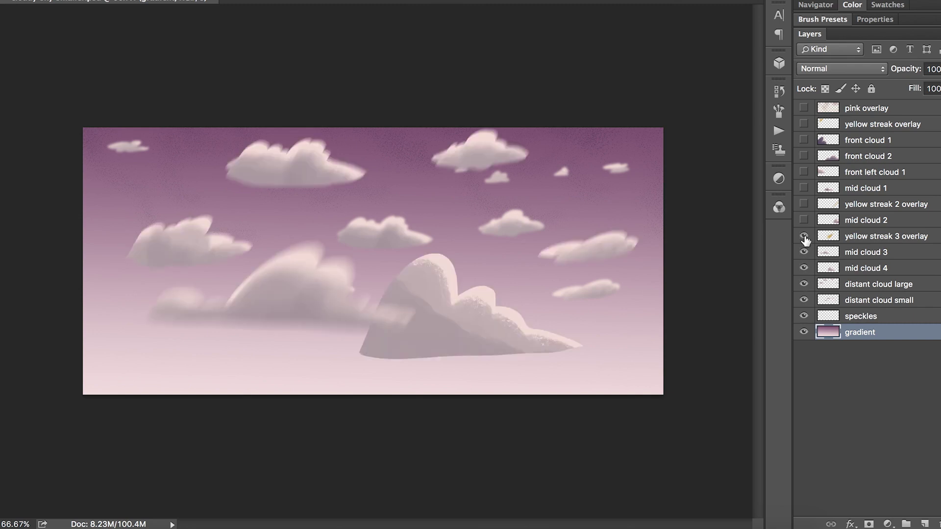
{"action": "left_click", "coordinate": [804, 236]}
{"action": "left_click", "coordinate": [804, 220]}
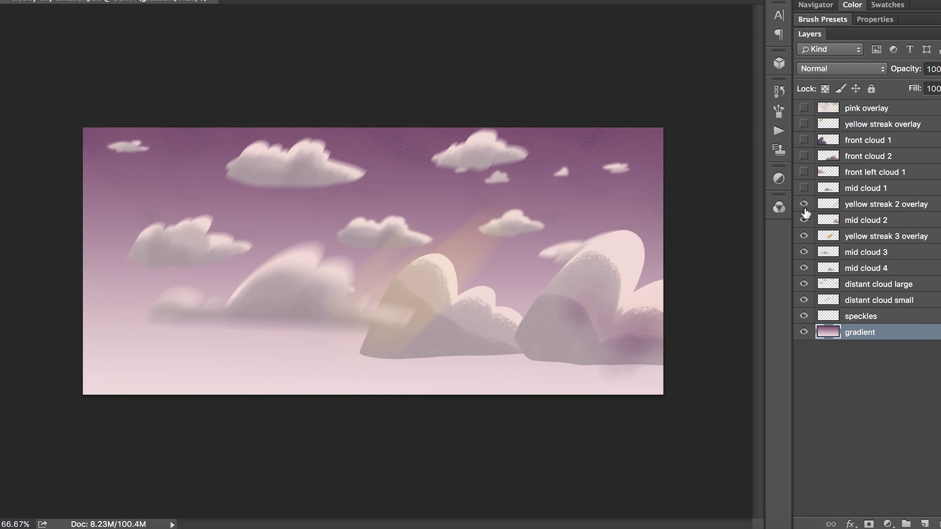
Step: Show mid cloud 1, the three front clouds, the yellow streak and the pink overlay
{"action": "left_click", "coordinate": [804, 189]}
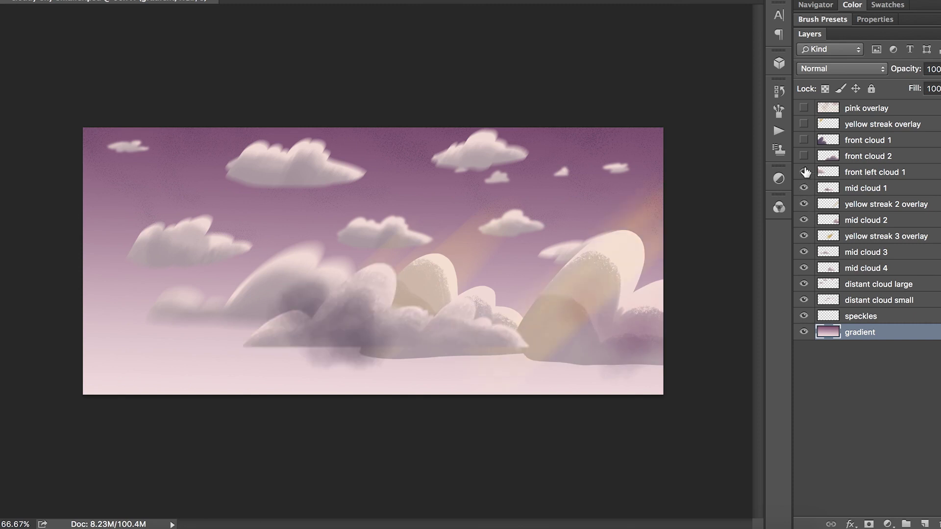
{"action": "left_click", "coordinate": [805, 172]}
{"action": "left_click", "coordinate": [804, 155]}
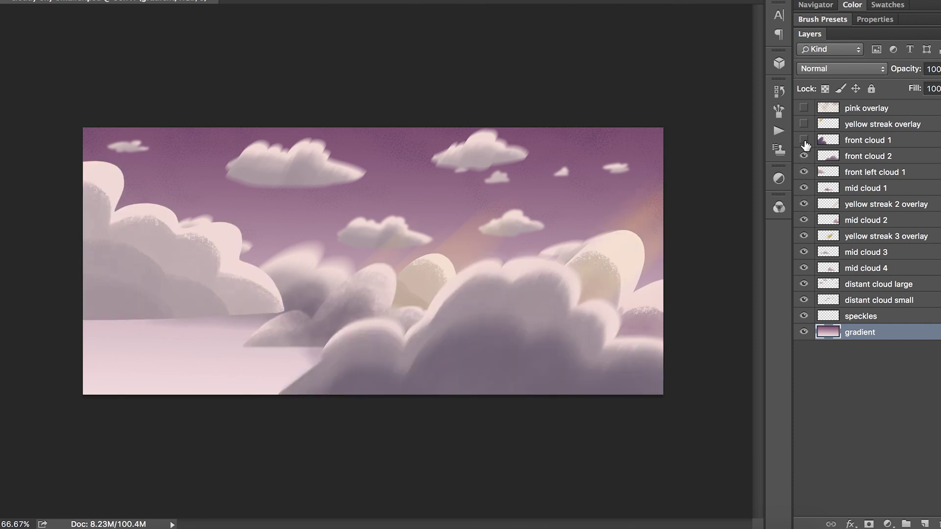
{"action": "left_click", "coordinate": [804, 141]}
{"action": "left_click", "coordinate": [805, 124]}
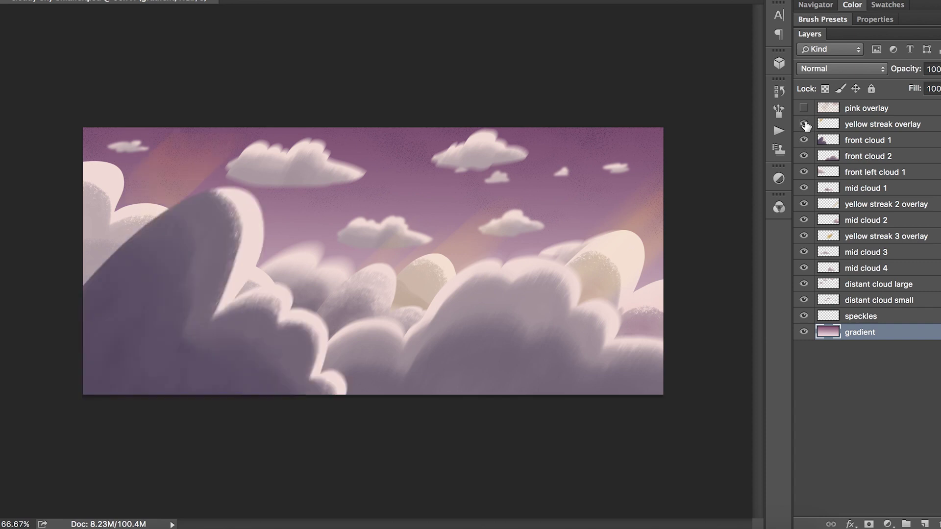
{"action": "left_click", "coordinate": [805, 109]}
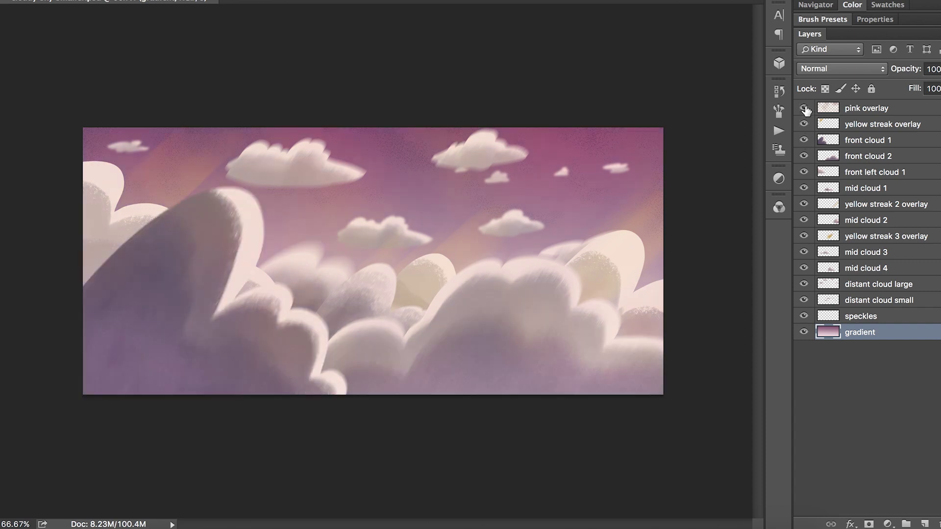
{"action": "left_click", "coordinate": [100, 6]}
{"action": "mouse_move", "coordinate": [177, 328]}
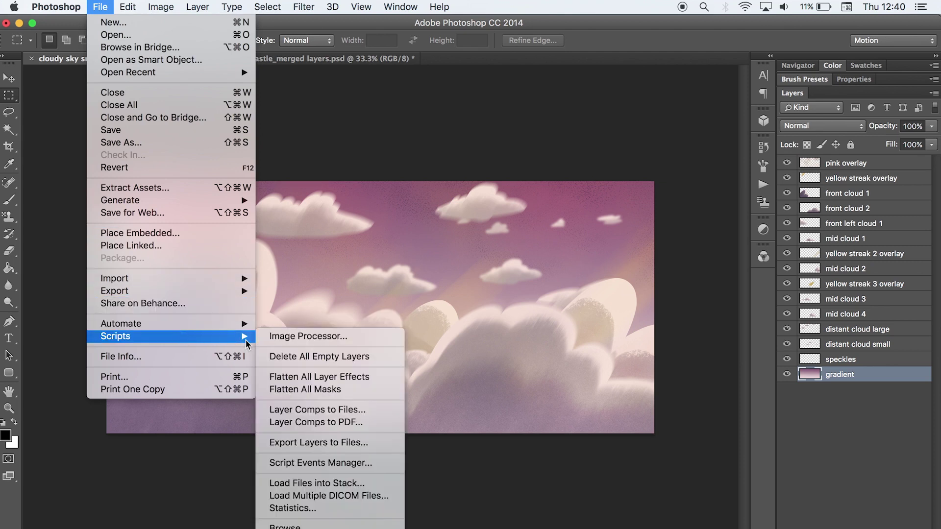
Step: Run File > Scripts > Export Layers to Files on the cloudy sky
{"action": "left_click", "coordinate": [328, 443]}
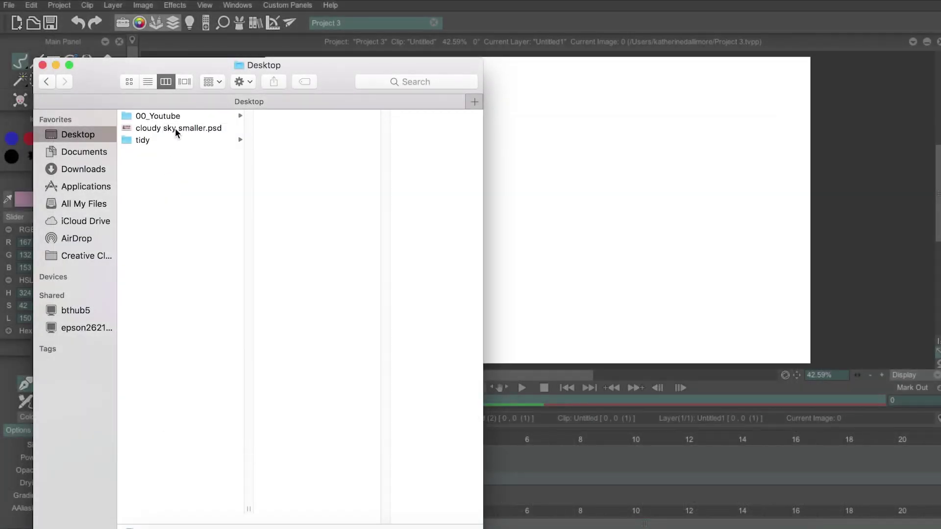
Step: Drop cloudy sky smaller.psd from the file browser onto the TVPaint canvas
{"action": "left_click_drag", "start_coordinate": [175, 128], "coordinate": [601, 154]}
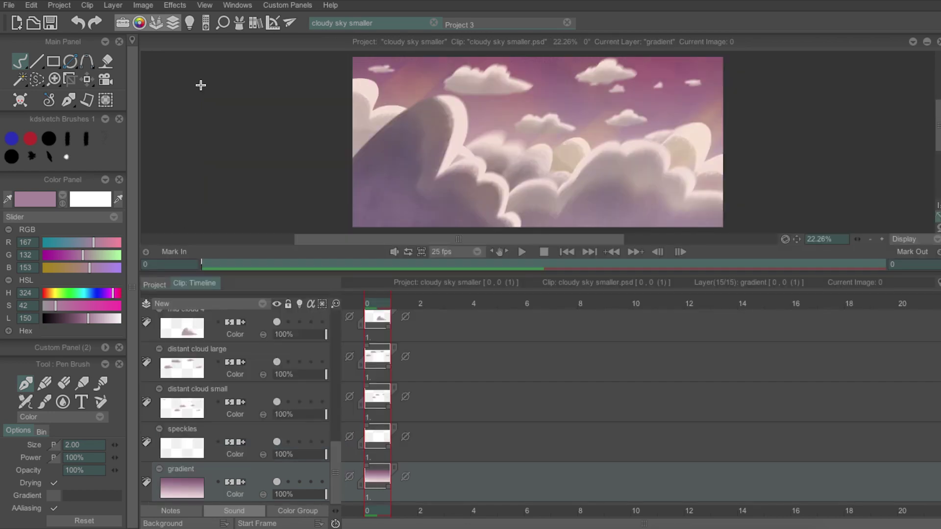
Step: Add the gradient and speckles layer images to the Image Library
{"action": "left_click", "coordinate": [256, 23]}
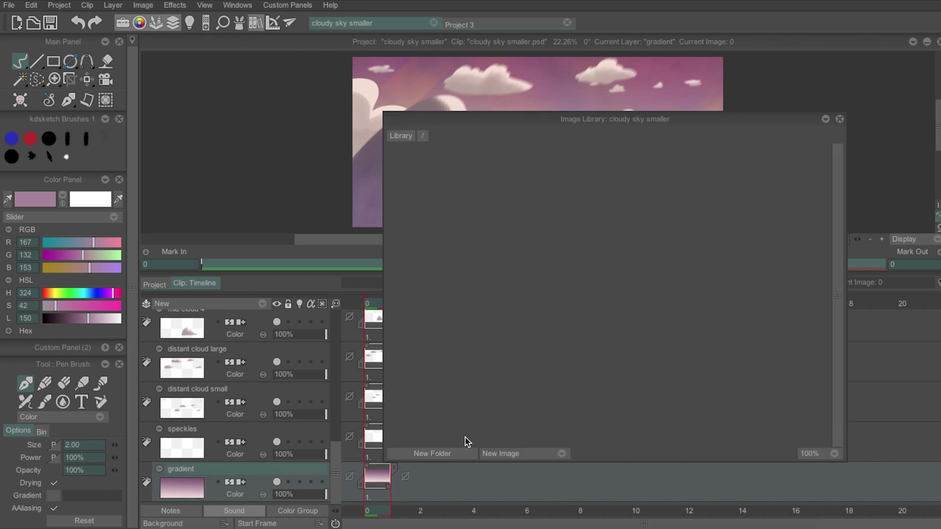
{"action": "left_click", "coordinate": [514, 455]}
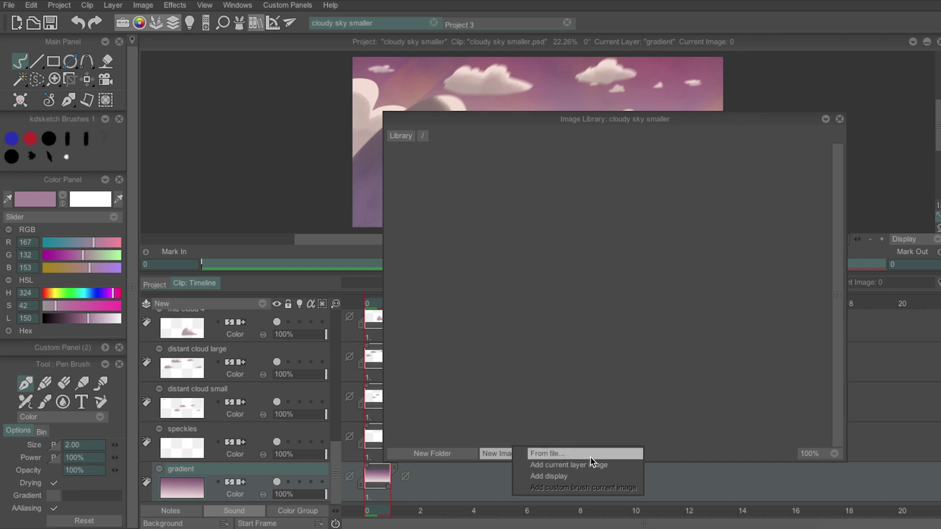
{"action": "left_click", "coordinate": [620, 469]}
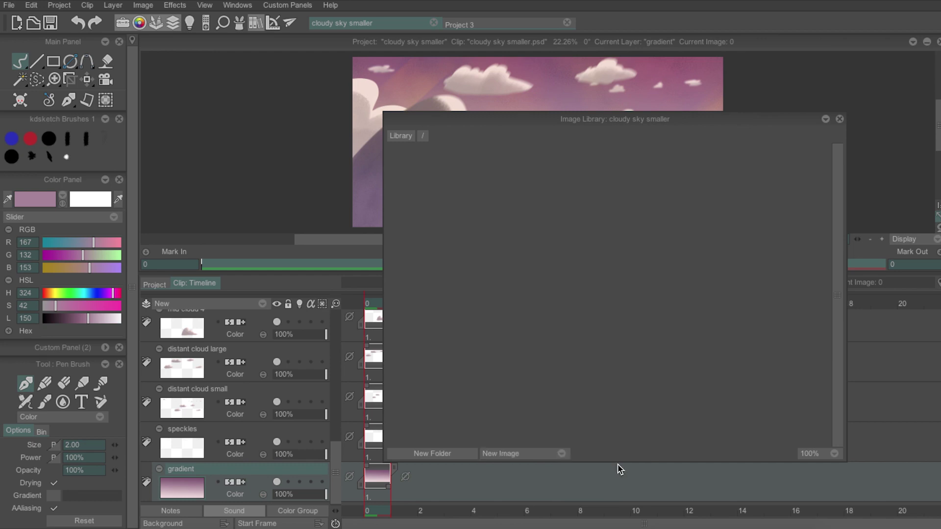
{"action": "left_click", "coordinate": [258, 439]}
{"action": "left_click", "coordinate": [524, 452]}
{"action": "left_click", "coordinate": [524, 452]}
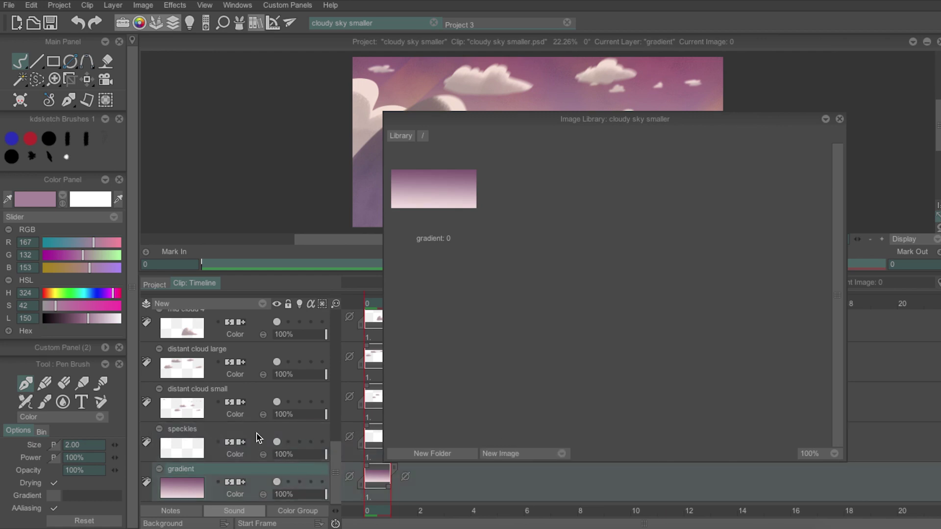
{"action": "left_click", "coordinate": [525, 452]}
{"action": "left_click", "coordinate": [541, 465]}
Step: Add the distant cloud small and distant cloud large images to the library
{"action": "left_click", "coordinate": [260, 409]}
{"action": "left_click", "coordinate": [490, 453]}
{"action": "left_click", "coordinate": [539, 467]}
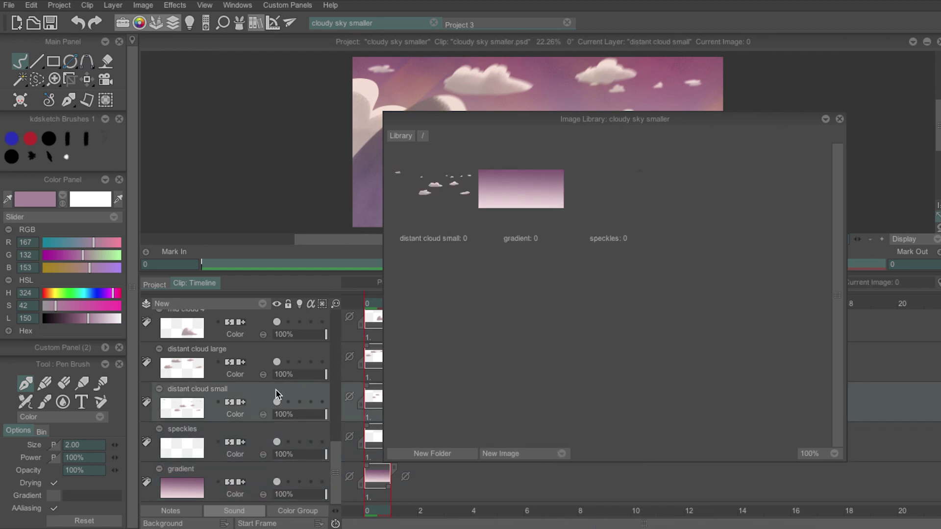
{"action": "left_click", "coordinate": [259, 363]}
{"action": "left_click", "coordinate": [537, 455]}
{"action": "left_click", "coordinate": [561, 468]}
Step: Add the mid cloud 4 and mid cloud 3 images to the library
{"action": "scroll", "coordinate": [337, 473], "scroll_direction": "up", "scroll_amount": 2}
{"action": "left_click", "coordinate": [245, 392]}
{"action": "left_click", "coordinate": [525, 454]}
{"action": "left_click", "coordinate": [544, 466]}
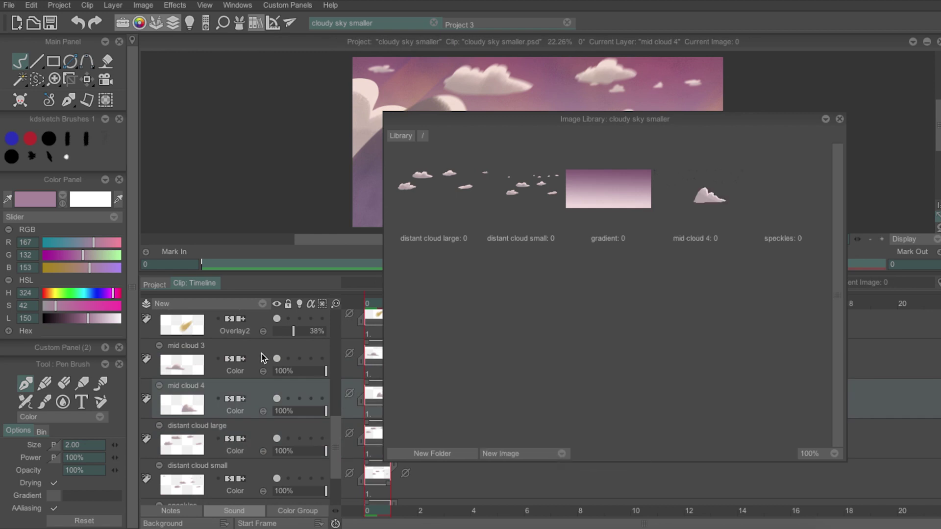
{"action": "left_click", "coordinate": [245, 353]}
{"action": "left_click", "coordinate": [515, 452]}
{"action": "left_click", "coordinate": [544, 464]}
Step: Add yellow streak 3 overlay, mid cloud 2 and yellow streak 2 overlay to the library
{"action": "scroll", "coordinate": [338, 424], "scroll_direction": "up", "scroll_amount": 1}
{"action": "scroll", "coordinate": [337, 422], "scroll_direction": "up", "scroll_amount": 2}
{"action": "left_click", "coordinate": [273, 447]}
{"action": "left_click", "coordinate": [524, 453]}
{"action": "left_click", "coordinate": [544, 466]}
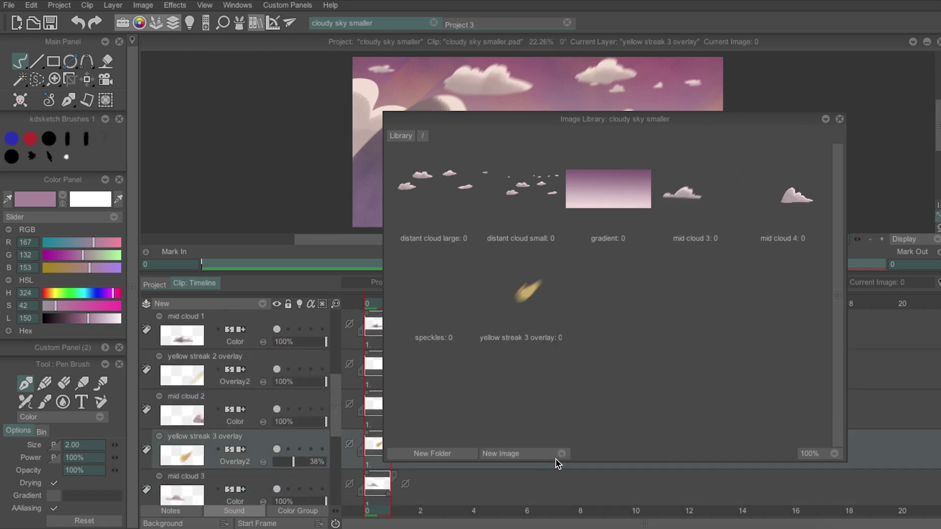
{"action": "left_click", "coordinate": [268, 409]}
{"action": "left_click", "coordinate": [546, 454]}
{"action": "left_click", "coordinate": [564, 468]}
{"action": "left_click", "coordinate": [264, 369]}
{"action": "left_click", "coordinate": [524, 453]}
{"action": "left_click", "coordinate": [544, 465]}
Step: Add mid cloud 1, front left cloud 1 and front cloud 2 to the library
{"action": "scroll", "coordinate": [332, 353], "scroll_direction": "up", "scroll_amount": 4}
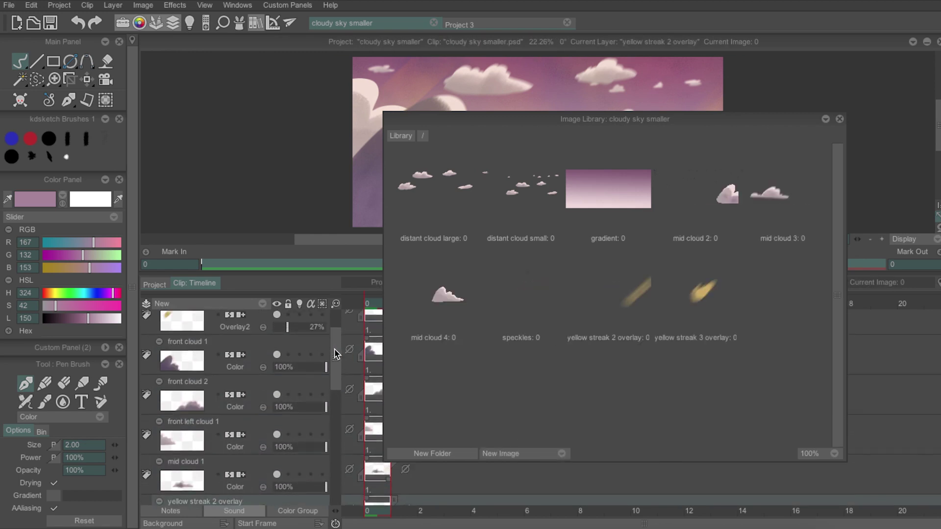
{"action": "left_click", "coordinate": [265, 471]}
{"action": "left_click", "coordinate": [525, 453]}
{"action": "left_click", "coordinate": [545, 466]}
{"action": "left_click", "coordinate": [240, 440]}
{"action": "left_click", "coordinate": [524, 454]}
{"action": "left_click", "coordinate": [544, 466]}
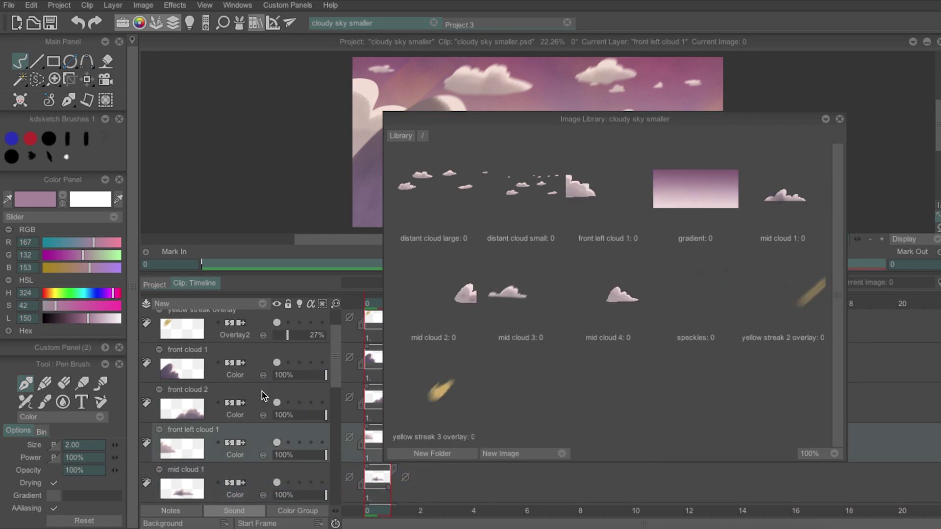
{"action": "left_click", "coordinate": [265, 402]}
{"action": "left_click", "coordinate": [519, 453]}
{"action": "left_click", "coordinate": [544, 466]}
Step: Add front cloud 1, the yellow streak overlay and the pink overlay to the library
{"action": "left_click", "coordinate": [265, 363]}
{"action": "left_click", "coordinate": [515, 453]}
{"action": "left_click", "coordinate": [544, 466]}
{"action": "scroll", "coordinate": [340, 319], "scroll_direction": "up", "scroll_amount": 1}
{"action": "left_click", "coordinate": [265, 366]}
{"action": "left_click", "coordinate": [525, 454]}
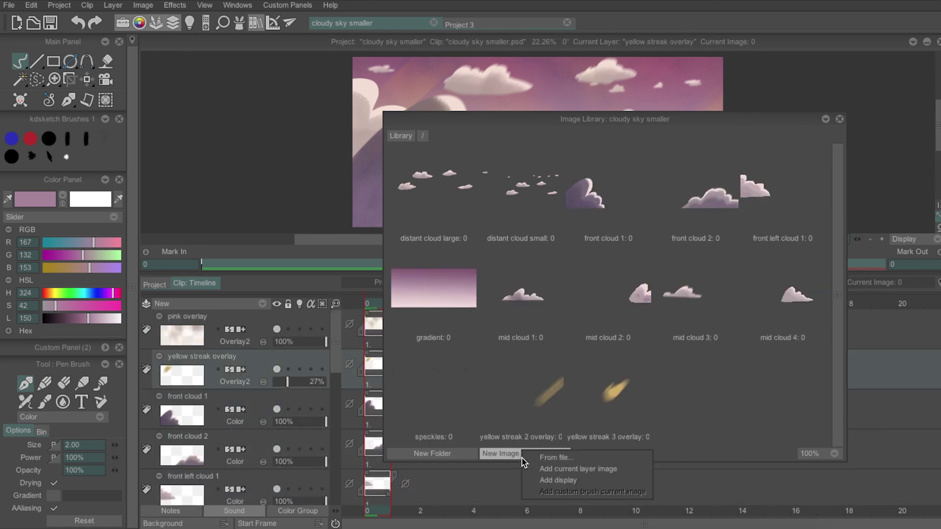
{"action": "left_click", "coordinate": [544, 466]}
{"action": "left_click", "coordinate": [289, 342]}
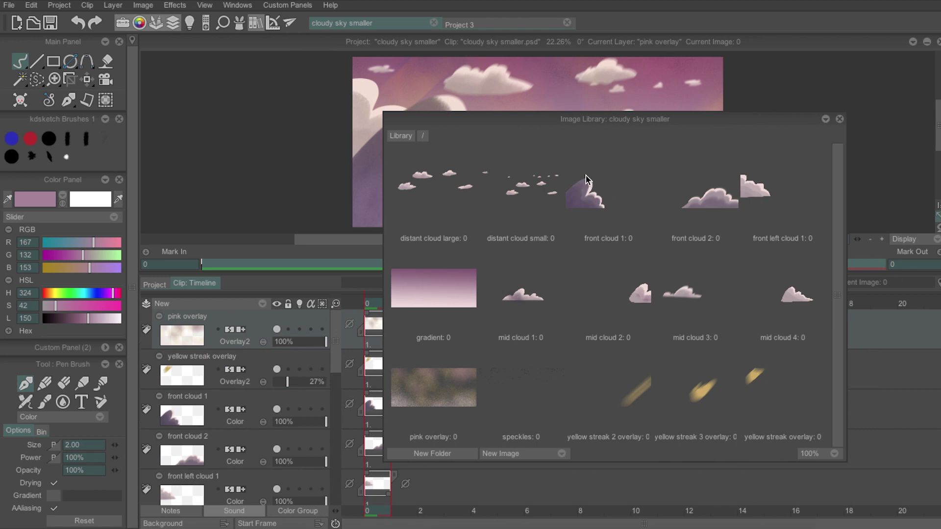
Step: Copy all images from the cloudy sky smaller Image Library
{"action": "left_click", "coordinate": [480, 25]}
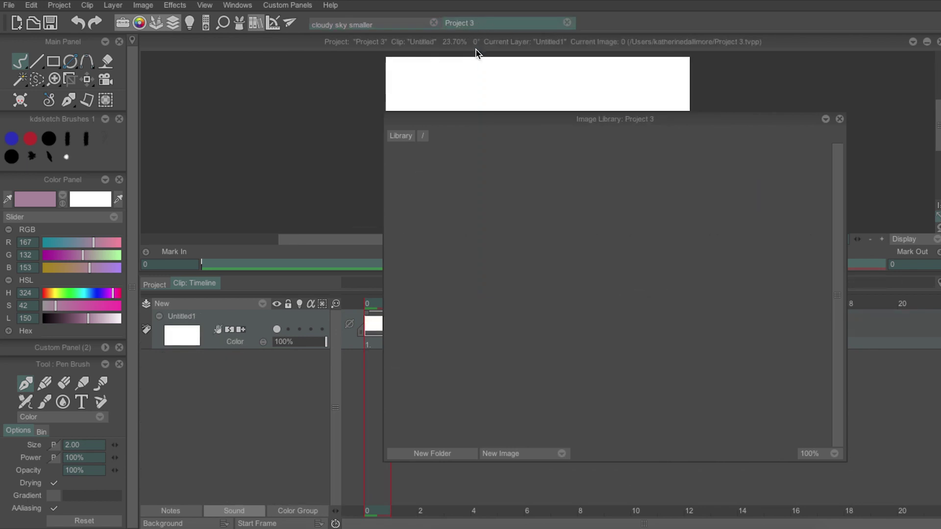
{"action": "left_click_drag", "start_coordinate": [554, 119], "coordinate": [614, 72]}
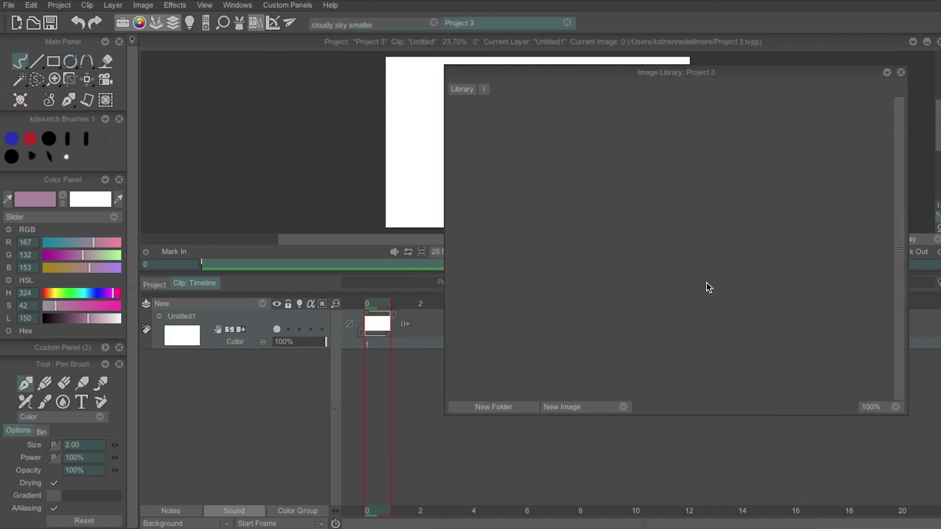
{"action": "left_click", "coordinate": [377, 25]}
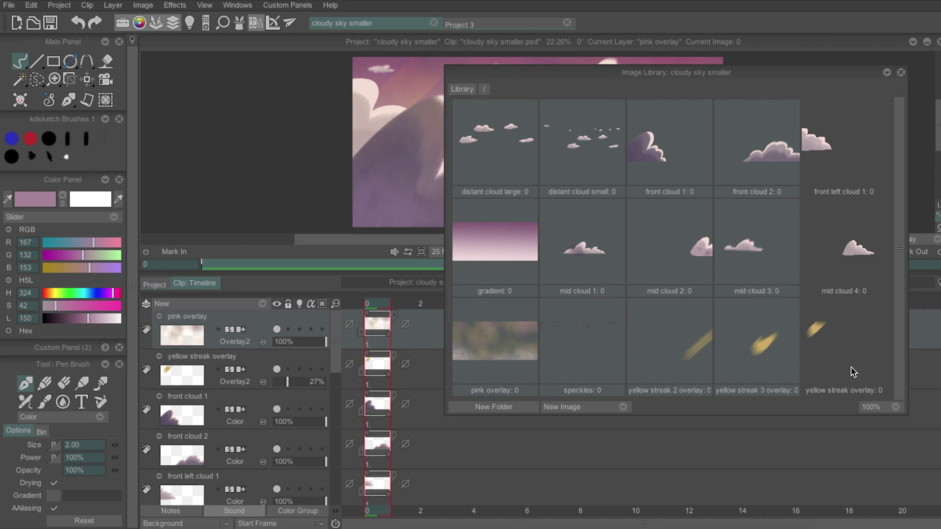
{"action": "right_click", "coordinate": [749, 337]}
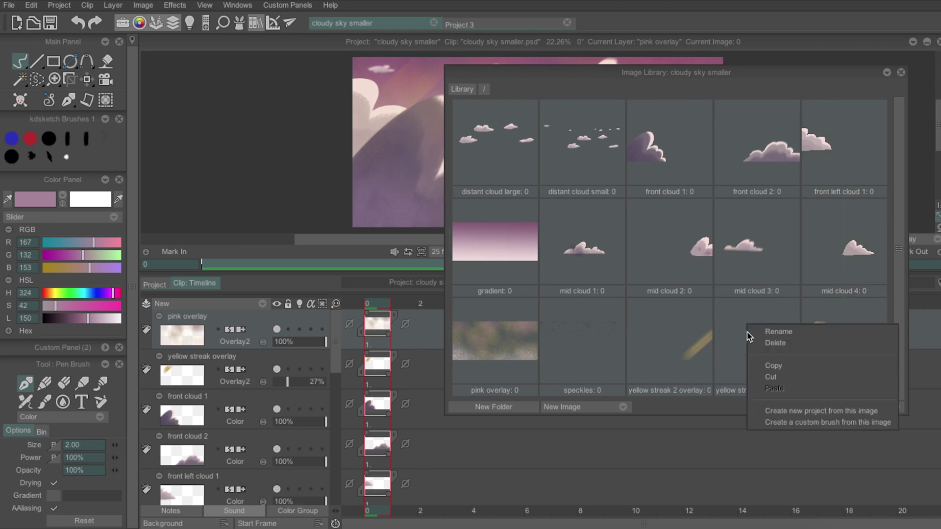
{"action": "left_click", "coordinate": [775, 368]}
Step: Paste the copied sky images into Project 3's empty Image Library
{"action": "left_click", "coordinate": [483, 25]}
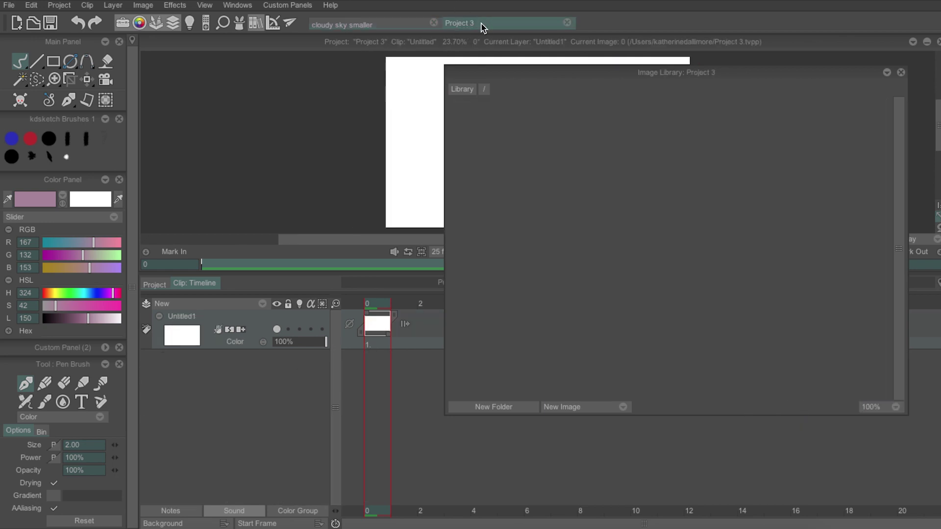
{"action": "right_click", "coordinate": [521, 169]}
{"action": "left_click", "coordinate": [555, 248]}
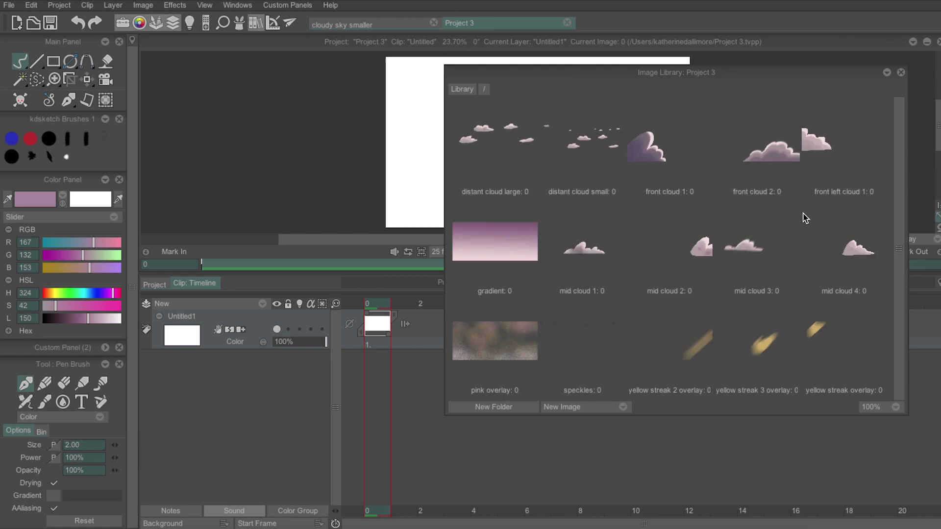
Step: Close the cloudy sky smaller project and the Image Library panel
{"action": "left_click", "coordinate": [391, 24]}
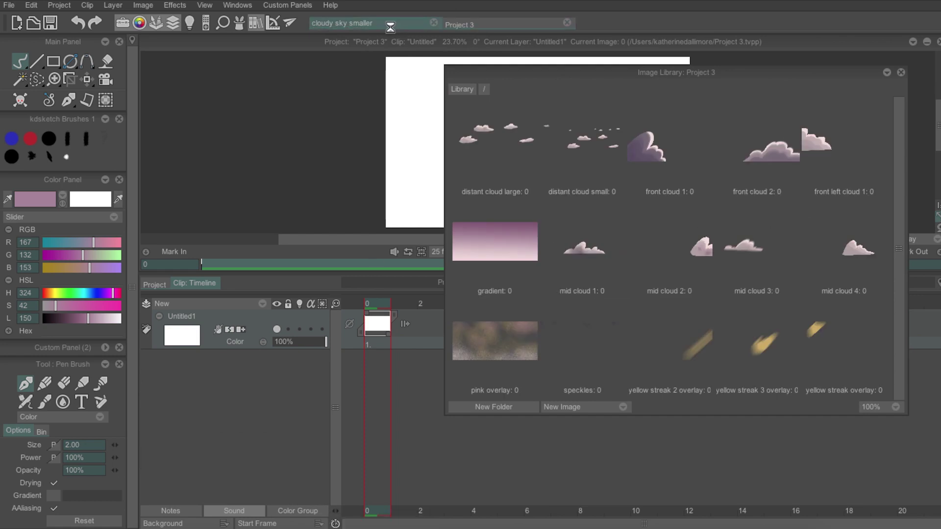
{"action": "left_click", "coordinate": [434, 23]}
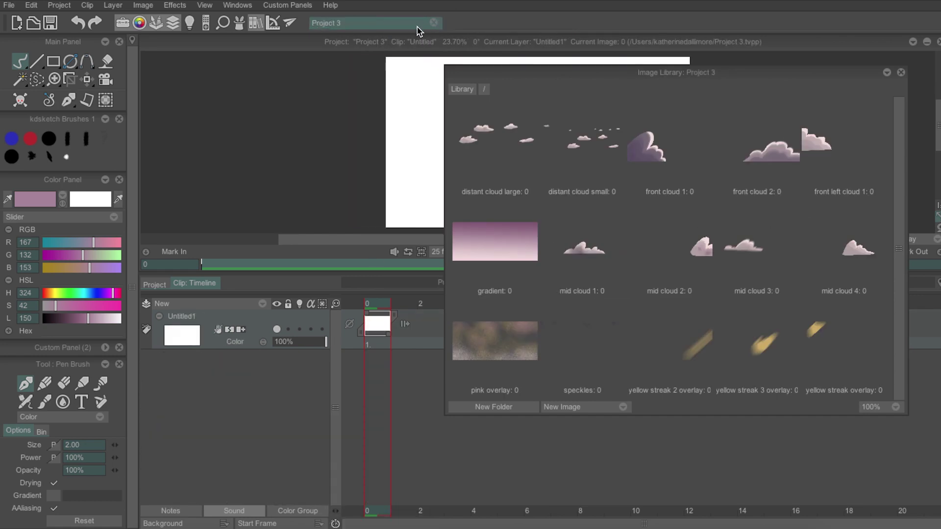
{"action": "left_click", "coordinate": [901, 73]}
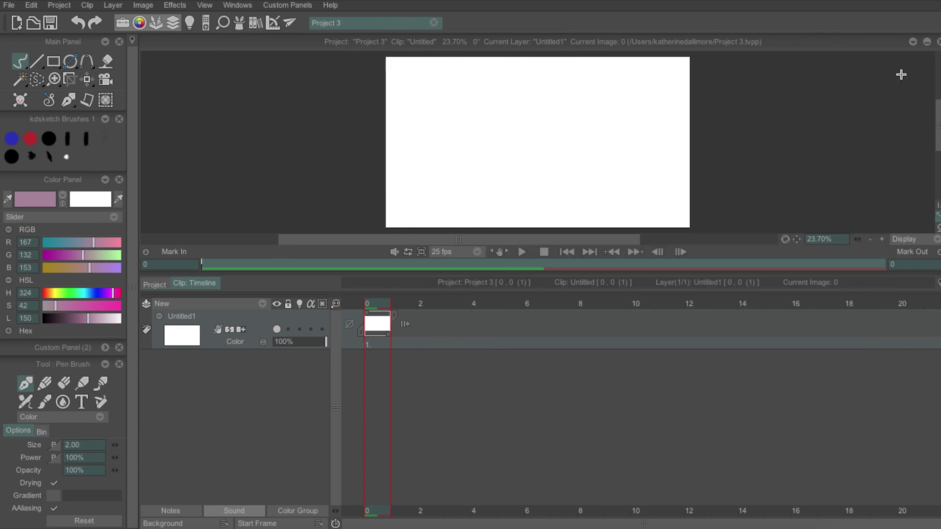
Step: In the FX Stack, add Motion > Multi Plane Camera to the Untitled1 layer
{"action": "left_click", "coordinate": [239, 23]}
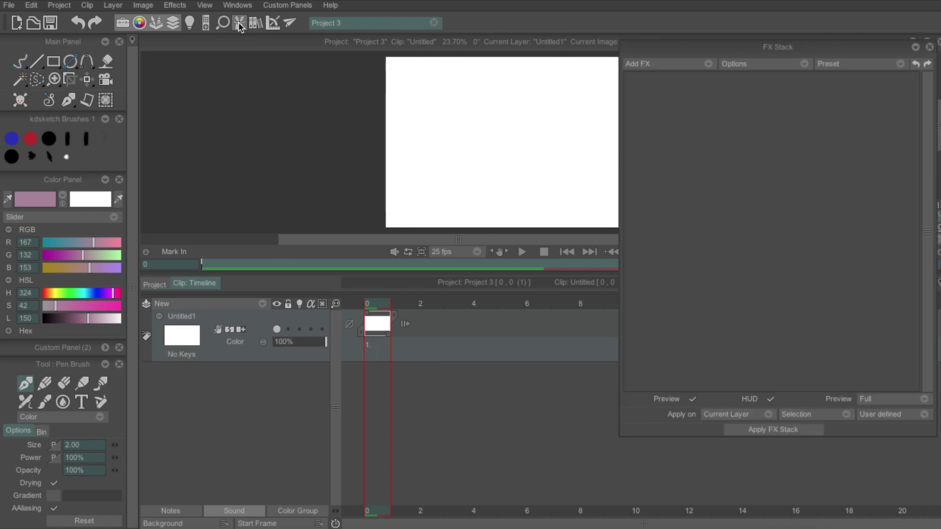
{"action": "left_click", "coordinate": [690, 68]}
{"action": "mouse_move", "coordinate": [740, 148]}
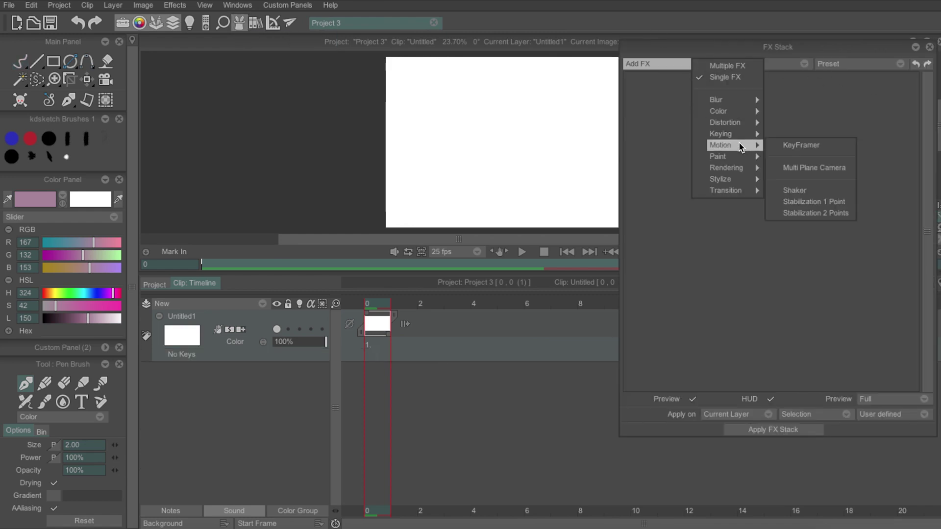
{"action": "left_click", "coordinate": [811, 167]}
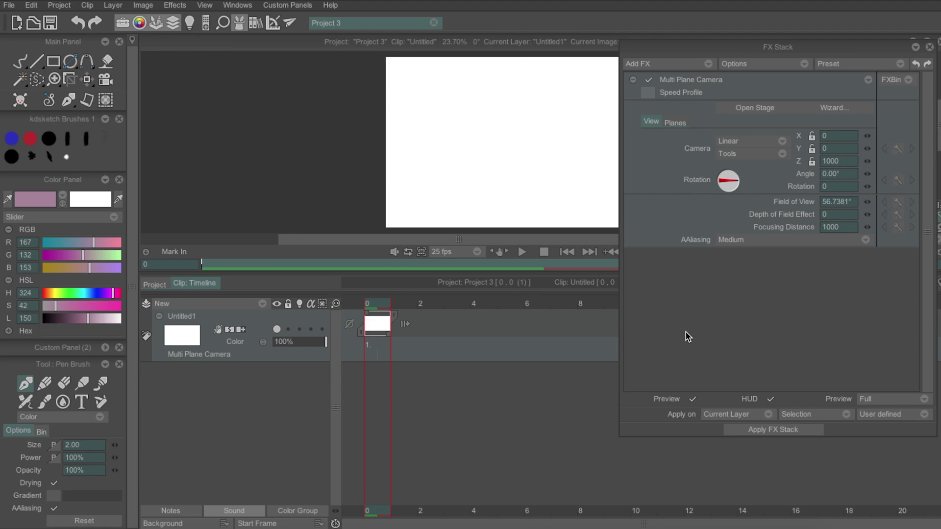
Step: Open the multiplane camera's Stage View, move it aside, and keep the side viewport on Left
{"action": "left_click", "coordinate": [762, 108]}
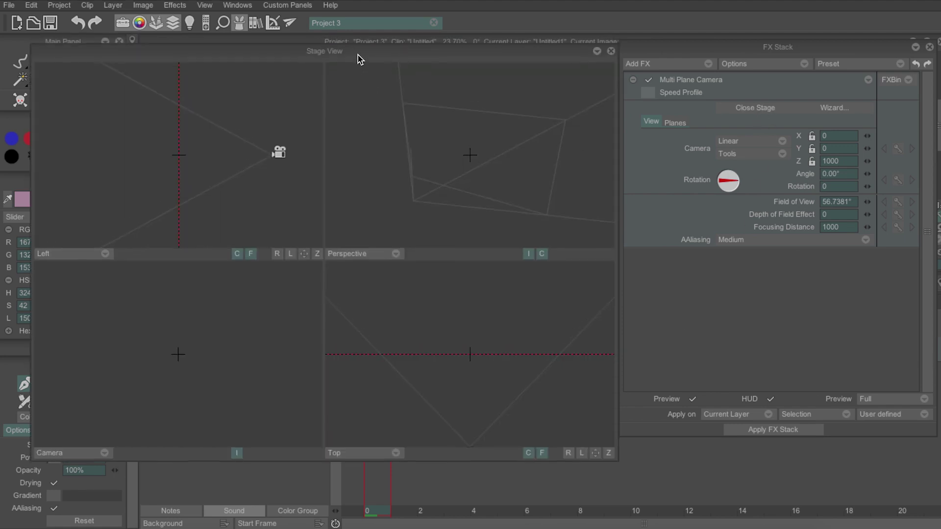
{"action": "left_click_drag", "start_coordinate": [360, 48], "coordinate": [363, 58]}
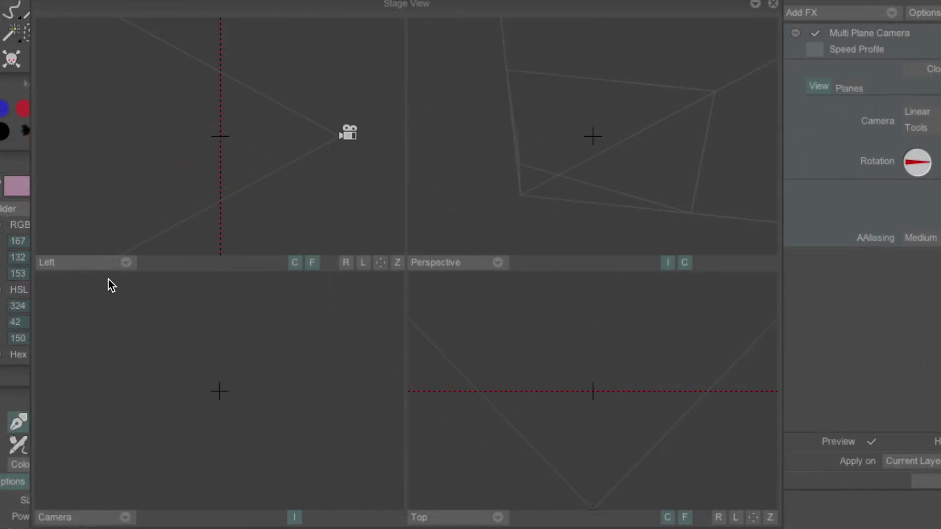
{"action": "left_click", "coordinate": [109, 265]}
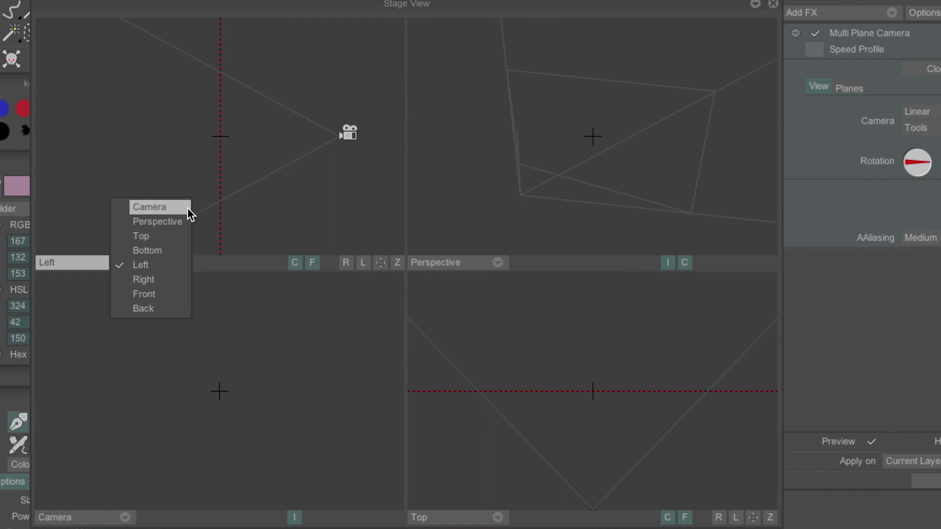
{"action": "left_click", "coordinate": [260, 269]}
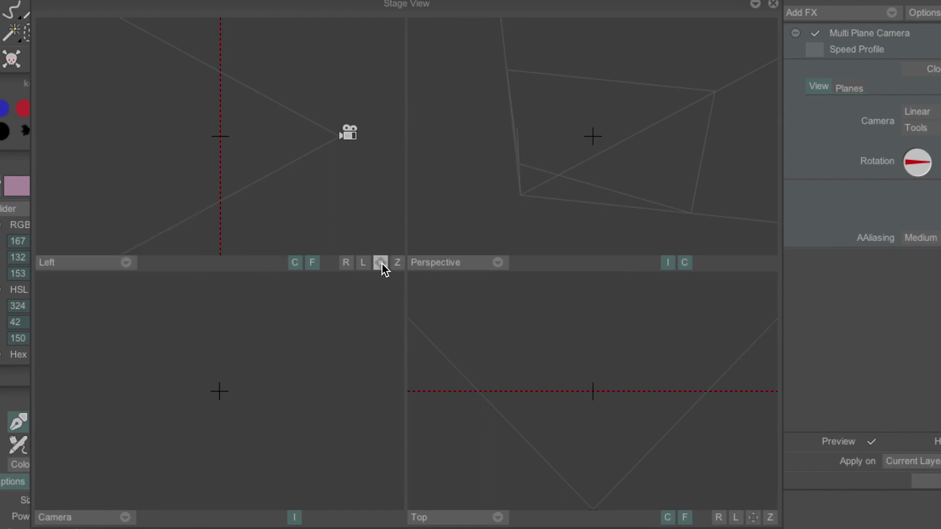
Step: Pan and zoom the Left and Top views to frame the camera
{"action": "left_click_drag", "start_coordinate": [382, 263], "coordinate": [387, 373]}
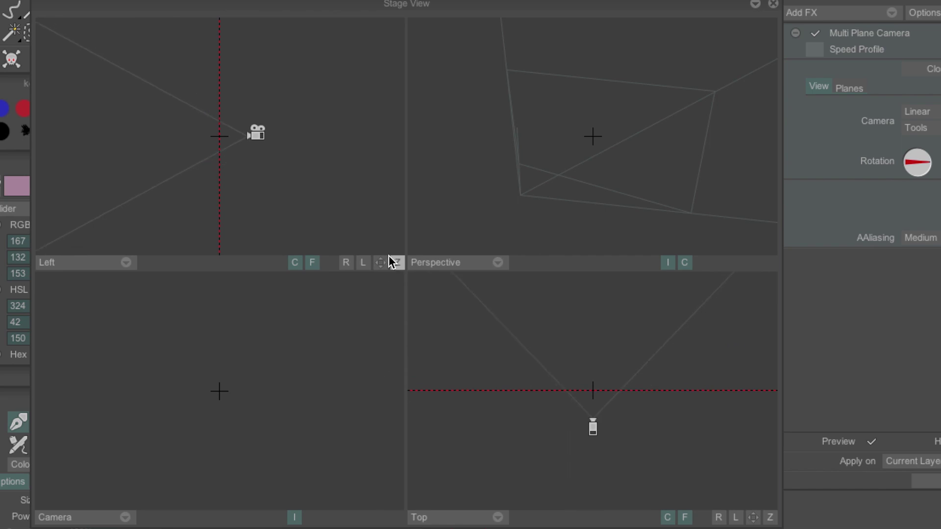
{"action": "left_click_drag", "start_coordinate": [389, 256], "coordinate": [405, 128]}
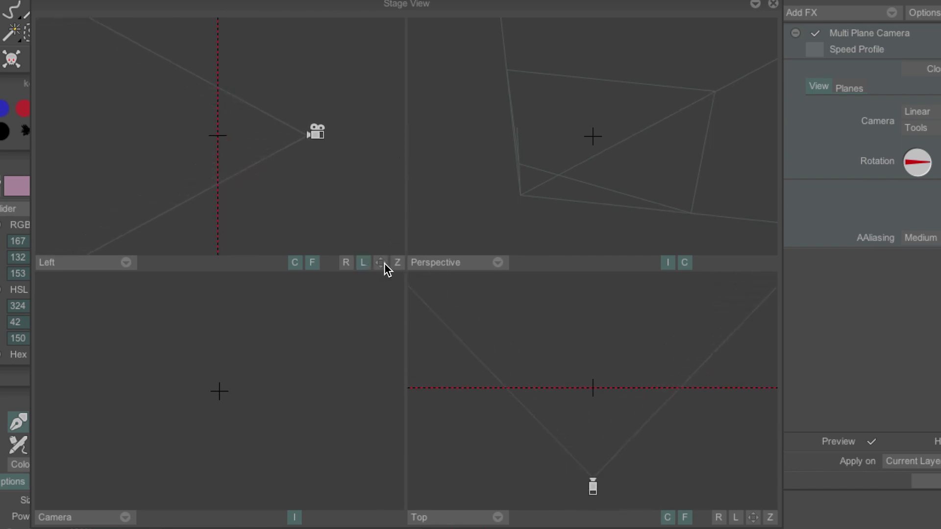
{"action": "mouse_move", "coordinate": [385, 264]}
{"action": "left_mouse_down"}
{"action": "mouse_move", "coordinate": [368, 248]}
{"action": "mouse_move", "coordinate": [381, 268]}
{"action": "left_mouse_up"}
{"action": "left_click_drag", "start_coordinate": [397, 264], "coordinate": [374, 124]}
{"action": "left_click_drag", "start_coordinate": [397, 263], "coordinate": [404, 370]}
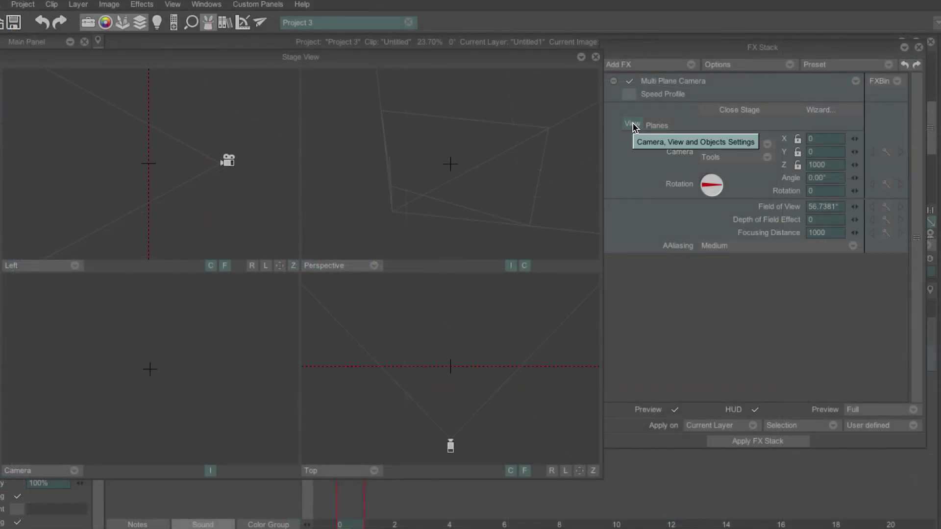
Step: Scrub the camera's X, Y and Z values to try different heights and depths
{"action": "left_click_drag", "start_coordinate": [855, 139], "coordinate": [367, 130]}
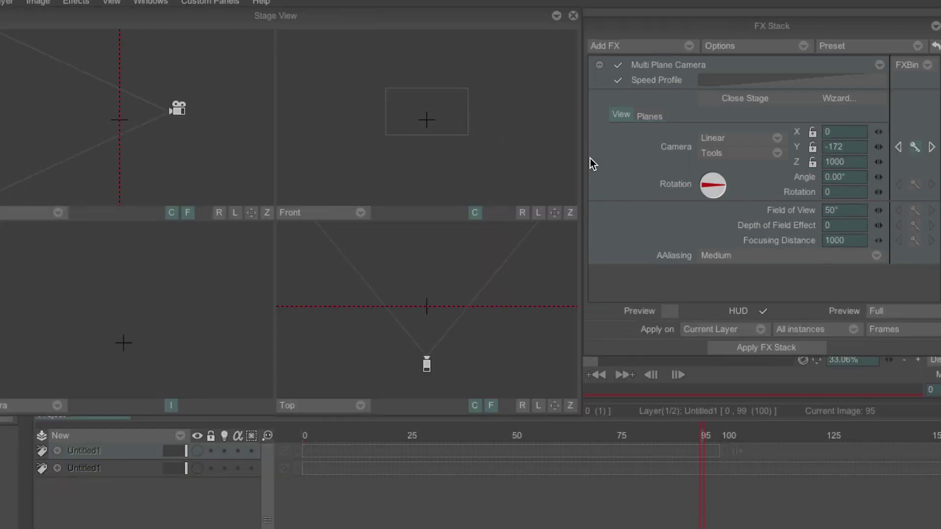
{"action": "left_click_drag", "start_coordinate": [593, 162], "coordinate": [637, 147]}
{"action": "left_click_drag", "start_coordinate": [843, 147], "coordinate": [892, 175]}
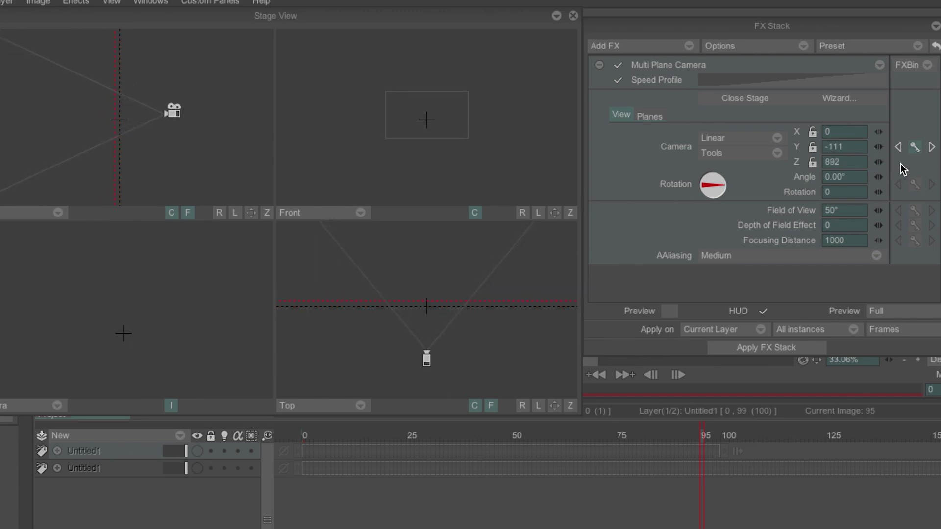
Step: Enter camera Z 1, undo it, then step between camera keyframes to the X 0, Z 1000 key
{"action": "double_click", "coordinate": [851, 163]}
{"action": "type", "text": "1"}
{"action": "key", "text": "Return"}
{"action": "key", "text": "ctrl+z"}
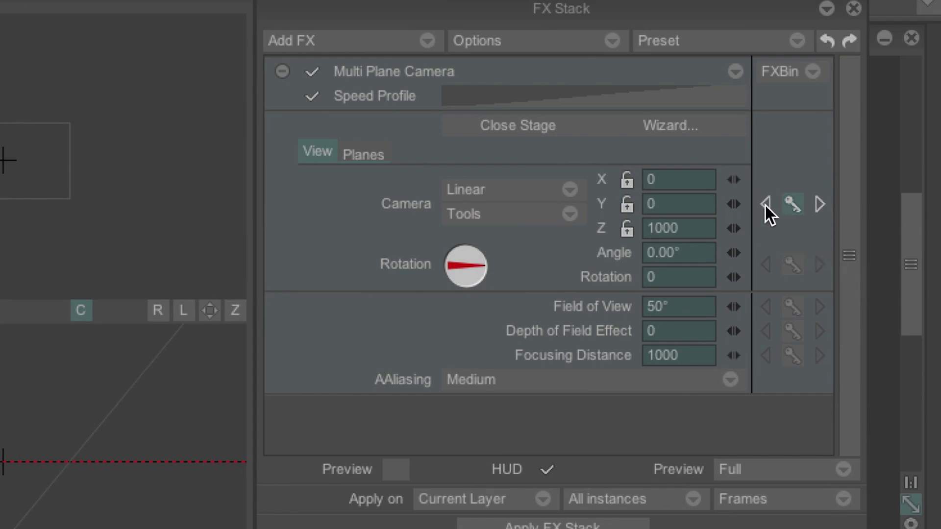
{"action": "left_click", "coordinate": [766, 209]}
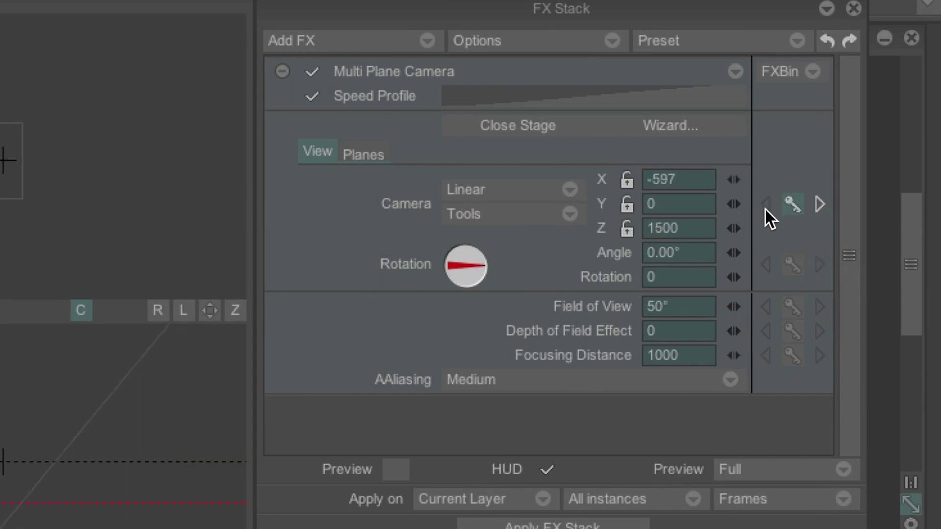
{"action": "left_click", "coordinate": [821, 205]}
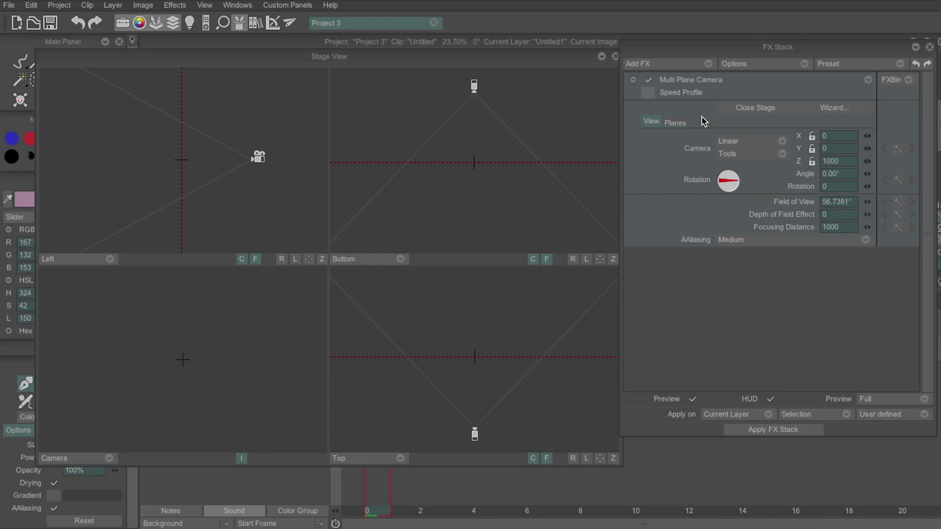
Step: Create Plane 1 in the Planes settings and set its Source to Image Library
{"action": "left_click", "coordinate": [676, 123]}
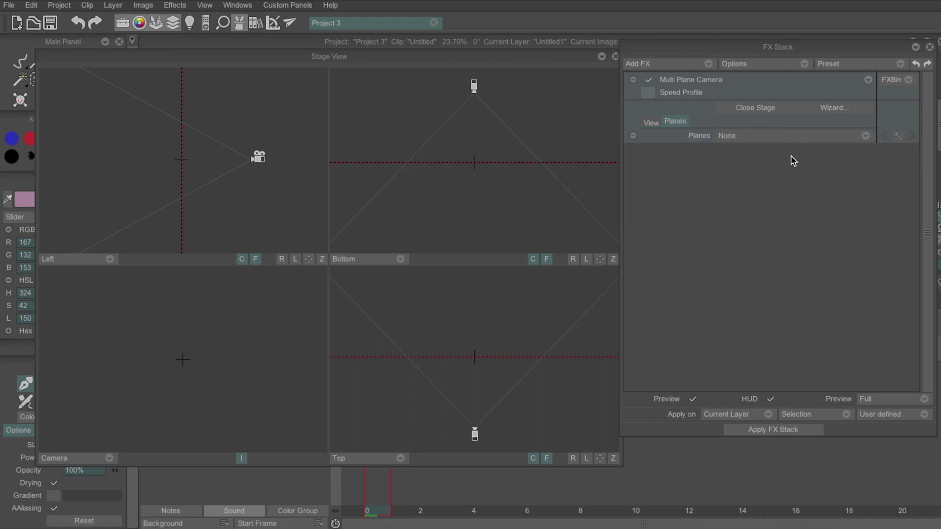
{"action": "left_click", "coordinate": [783, 139]}
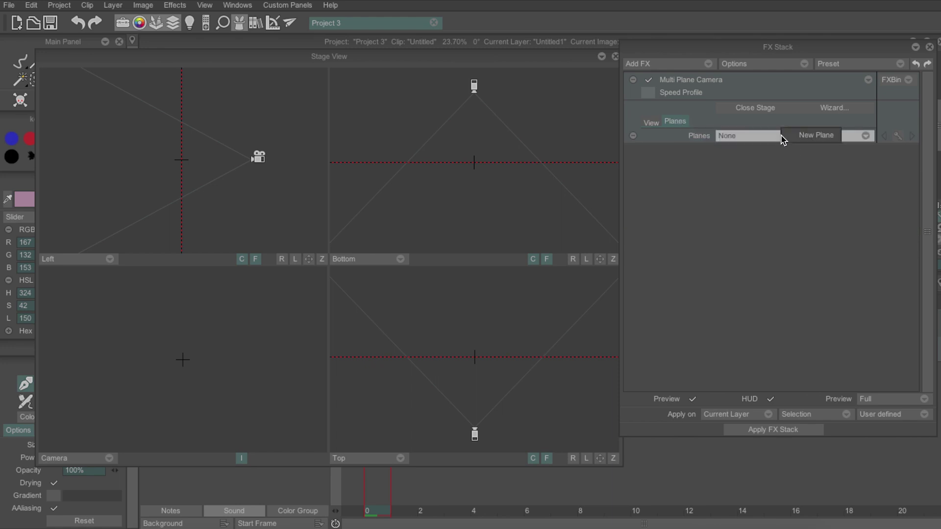
{"action": "left_click", "coordinate": [816, 136]}
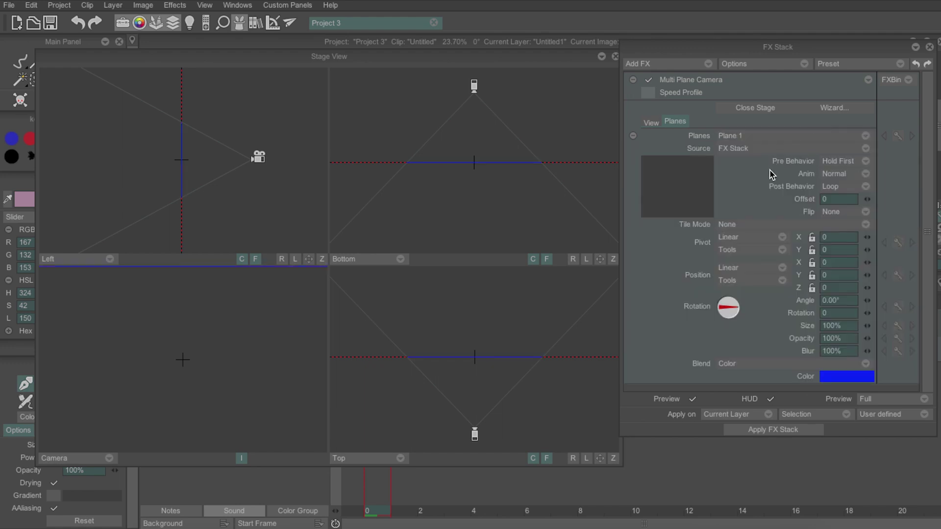
{"action": "left_click", "coordinate": [747, 148]}
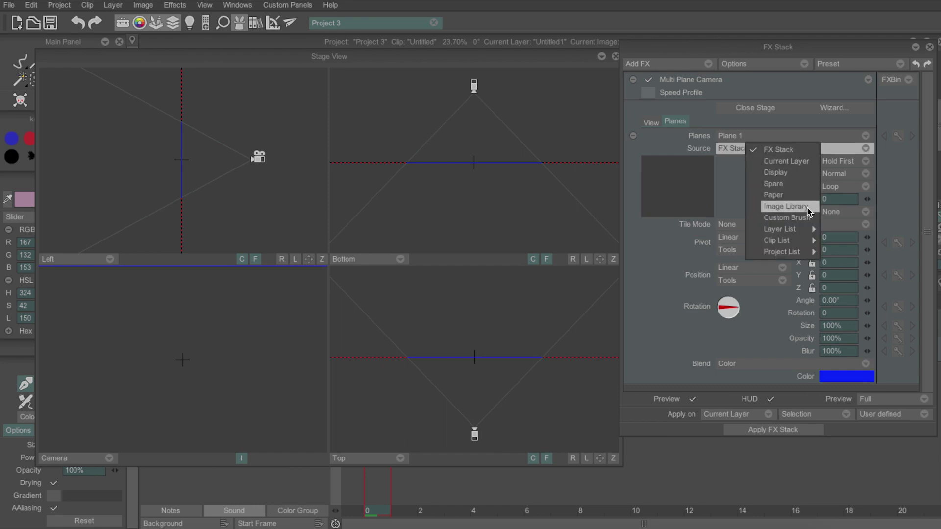
{"action": "left_click", "coordinate": [808, 212]}
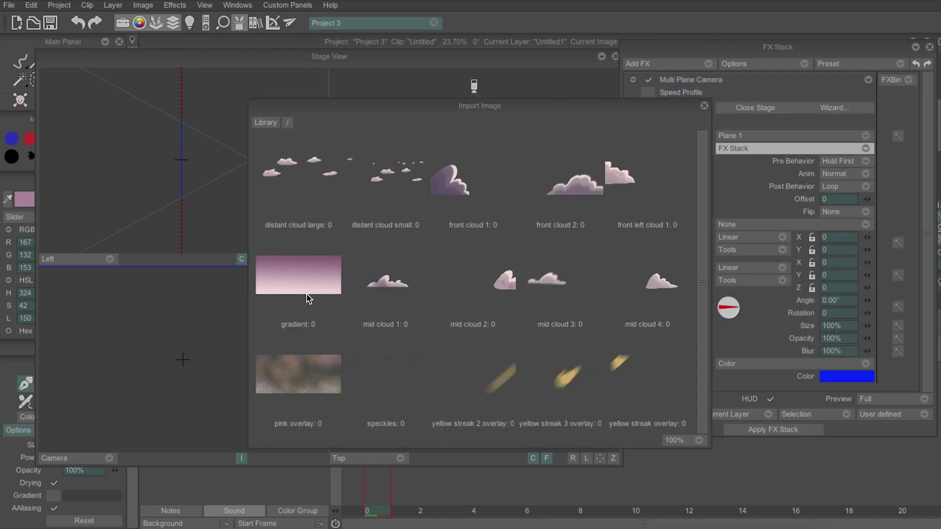
Step: Use the pink gradient image for Plane 1 and set its Z position to -300
{"action": "double_click", "coordinate": [304, 282]}
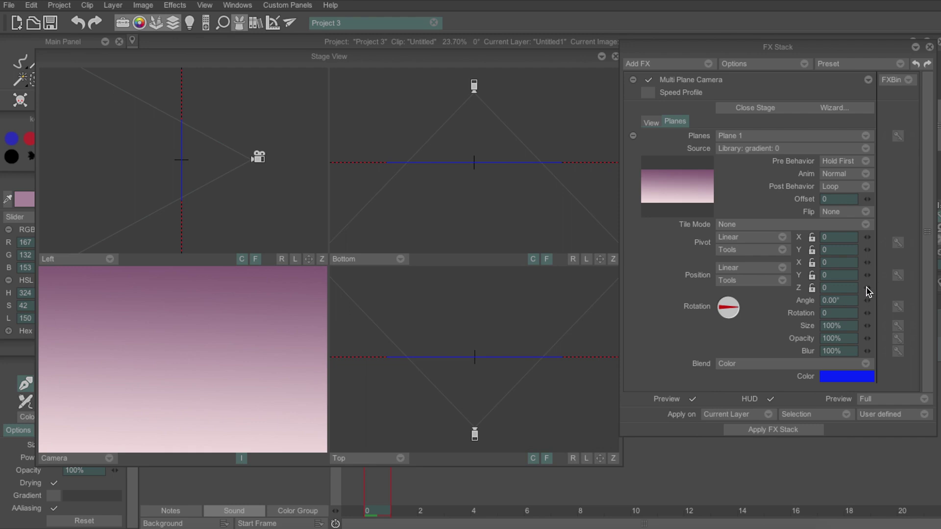
{"action": "left_click_drag", "start_coordinate": [867, 288], "coordinate": [809, 290]}
{"action": "left_click_drag", "start_coordinate": [749, 293], "coordinate": [744, 296]}
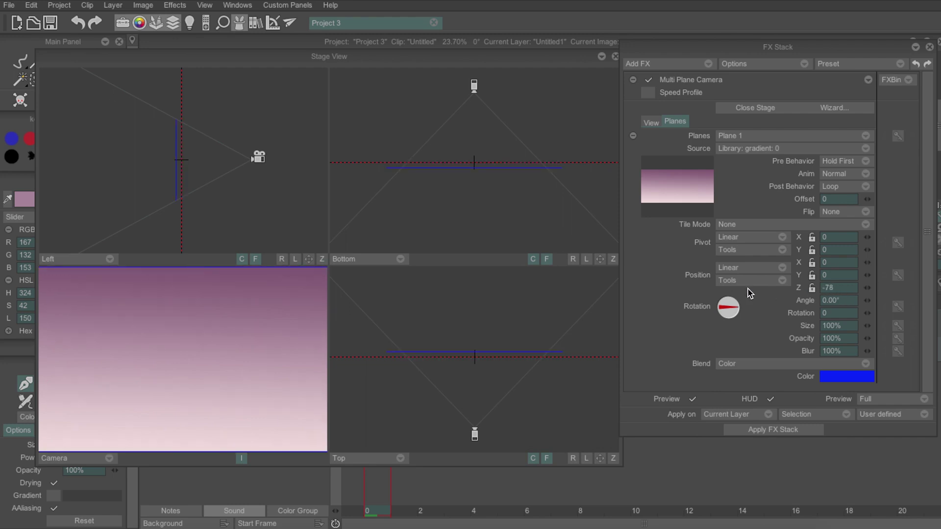
{"action": "double_click", "coordinate": [850, 288]}
{"action": "type", "text": "-300"}
{"action": "key", "text": "Tab"}
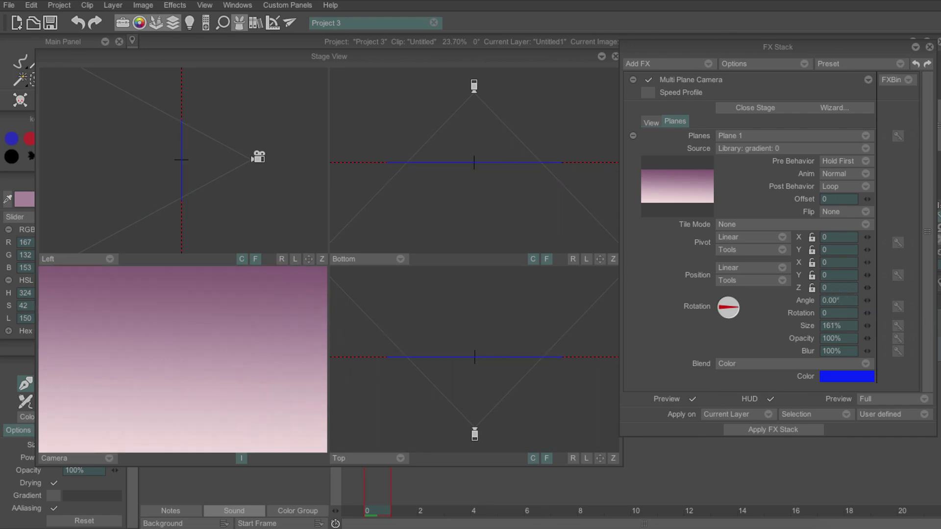
Step: Resize the gradient plane, trying 30% before settling on 100%
{"action": "left_click_drag", "start_coordinate": [870, 327], "coordinate": [613, 337]}
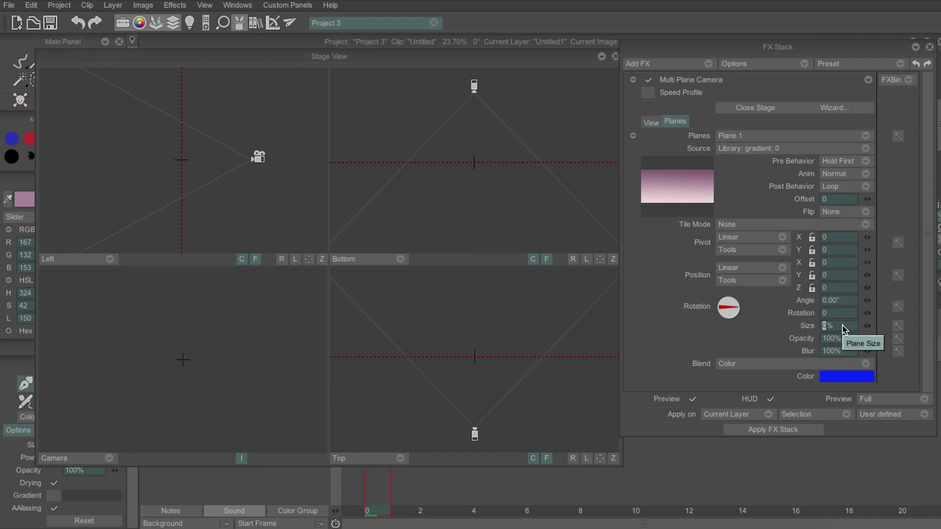
{"action": "type", "text": "30"}
{"action": "key", "text": "Tab"}
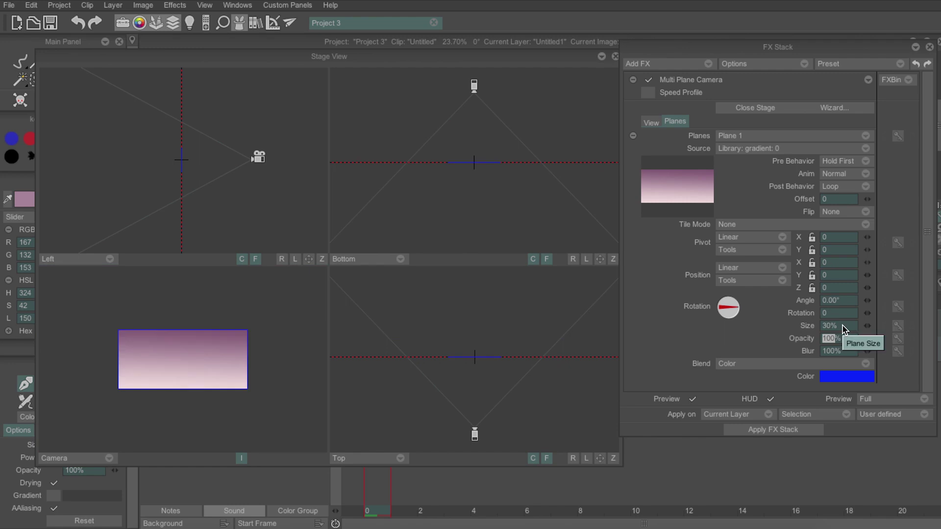
{"action": "left_click", "coordinate": [843, 325]}
{"action": "type", "text": "100"}
{"action": "key", "text": "Return"}
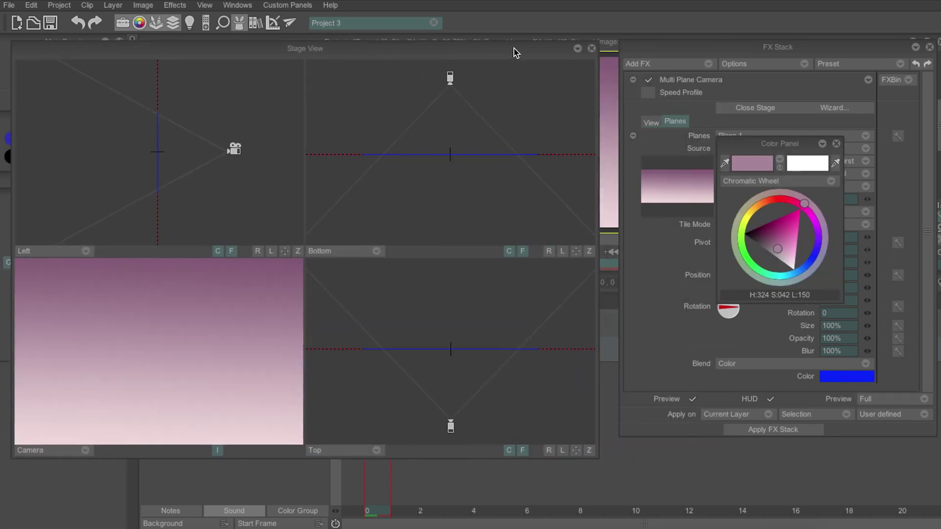
Step: Give the gradient plane a white outline and use distant cloud small for Plane 2
{"action": "left_click_drag", "start_coordinate": [779, 144], "coordinate": [618, 142]}
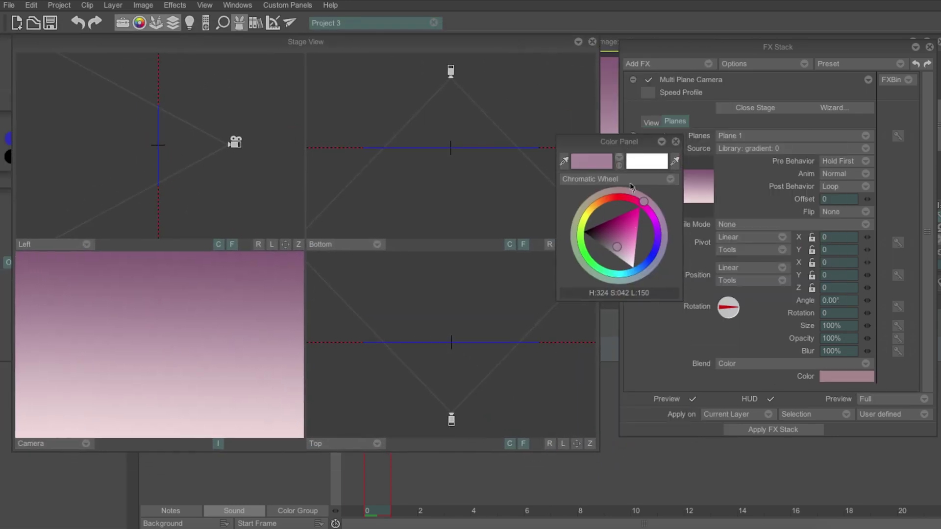
{"action": "left_click", "coordinate": [647, 163]}
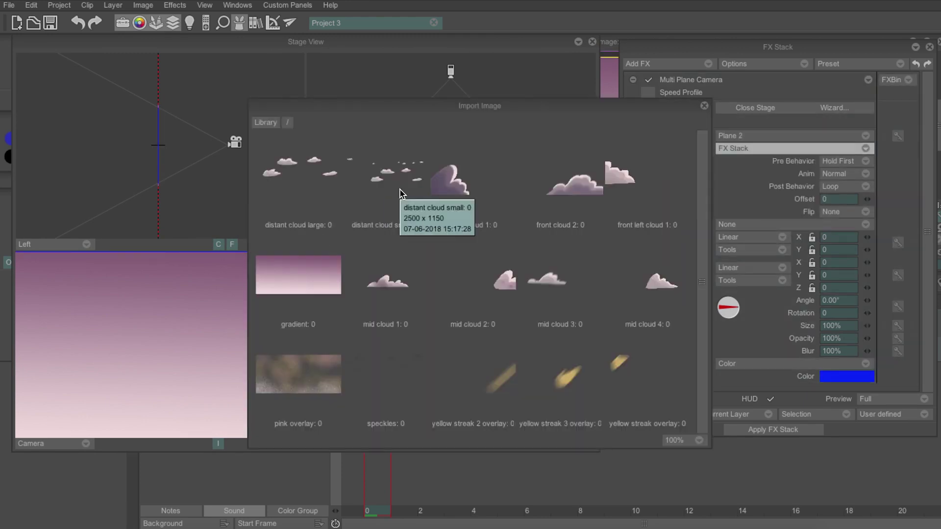
{"action": "double_click", "coordinate": [399, 194]}
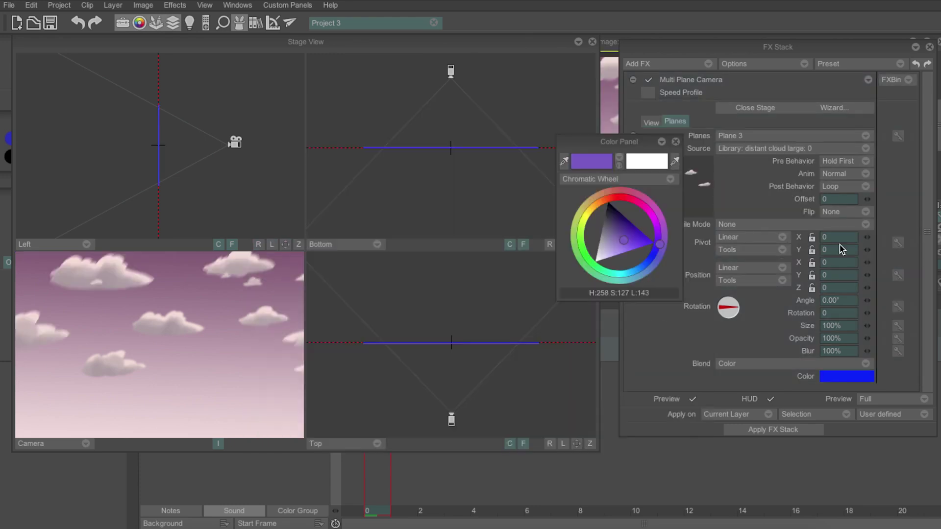
{"action": "left_click_drag", "start_coordinate": [660, 244], "coordinate": [644, 275]}
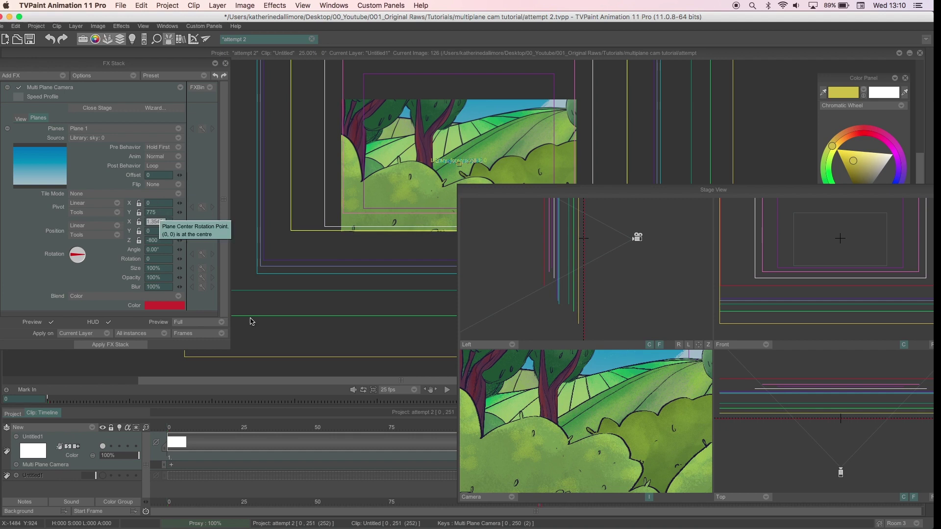
Step: Move the FX Stack aside, extend the camera layer to 100 frames, and return to frame 0
{"action": "left_click_drag", "start_coordinate": [147, 222], "coordinate": [230, 386]}
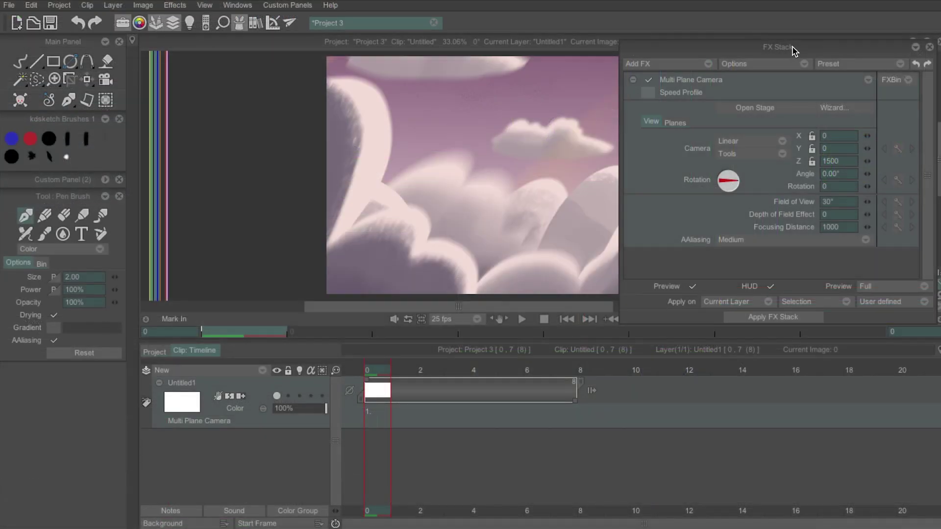
{"action": "left_click_drag", "start_coordinate": [796, 50], "coordinate": [180, 88]}
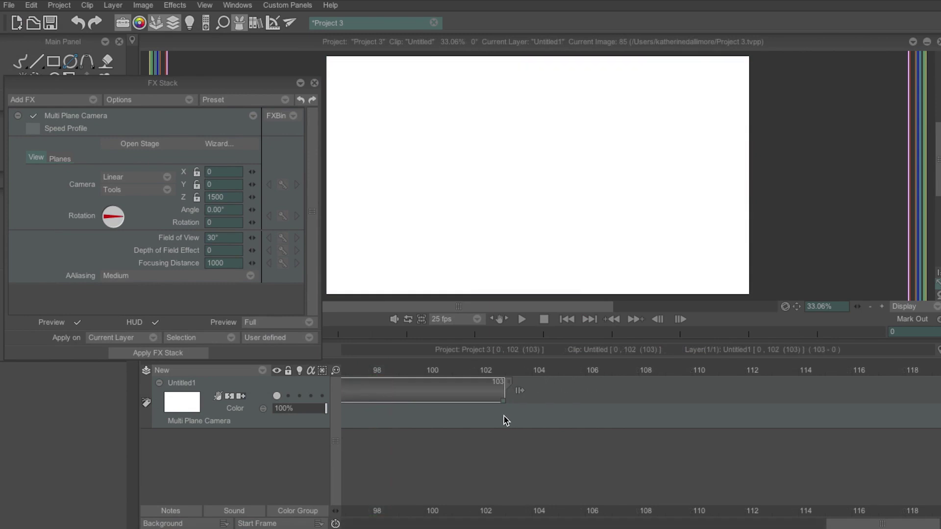
{"action": "left_click_drag", "start_coordinate": [504, 421], "coordinate": [429, 412]}
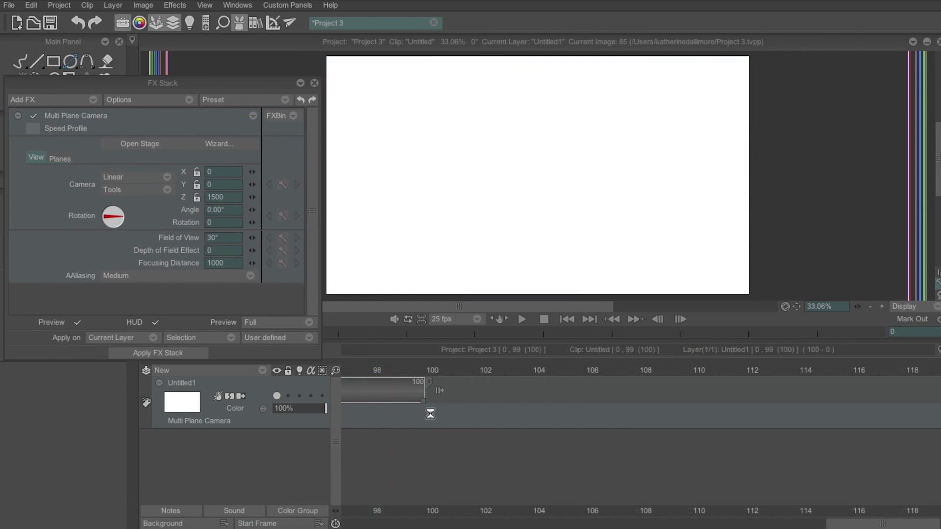
{"action": "left_click", "coordinate": [420, 369]}
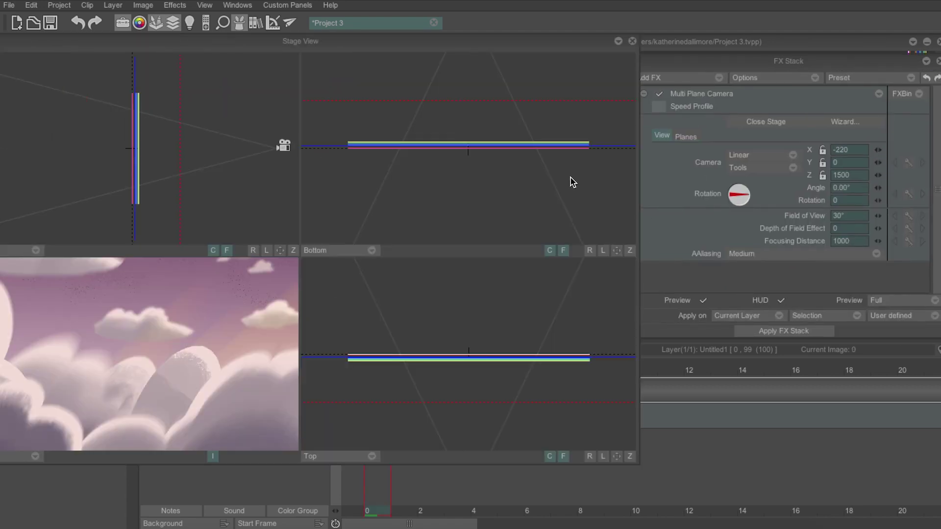
Step: Nudge the camera left, keyframe its position at frame 0, and go to frame 99
{"action": "left_click_drag", "start_coordinate": [571, 177], "coordinate": [599, 185]}
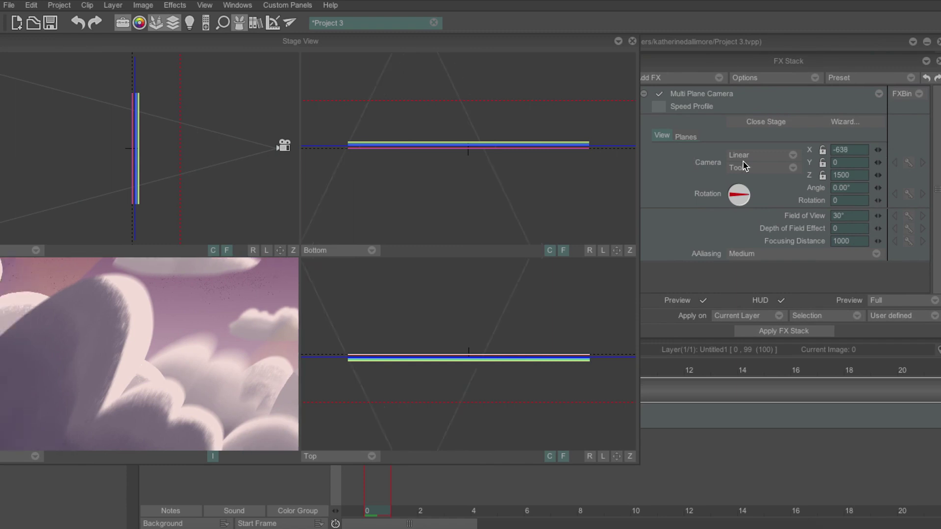
{"action": "left_click", "coordinate": [909, 165]}
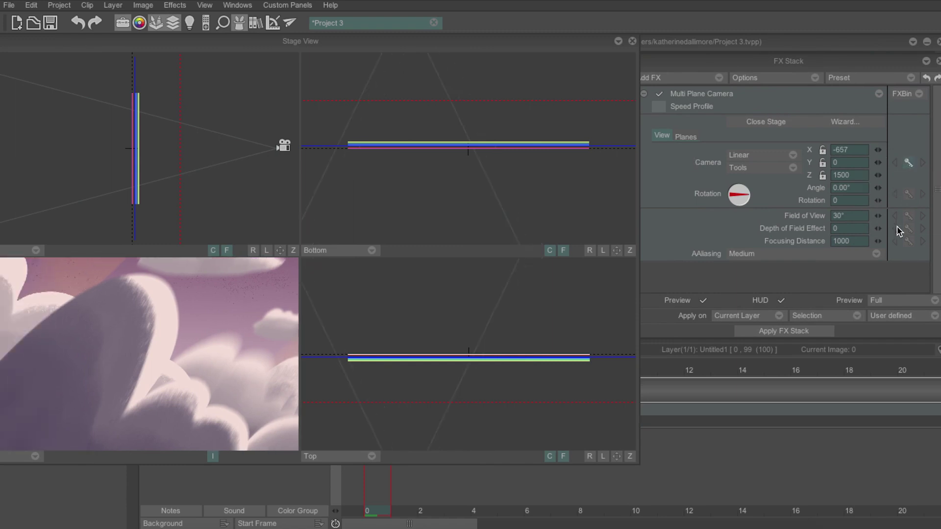
{"action": "key", "text": "End"}
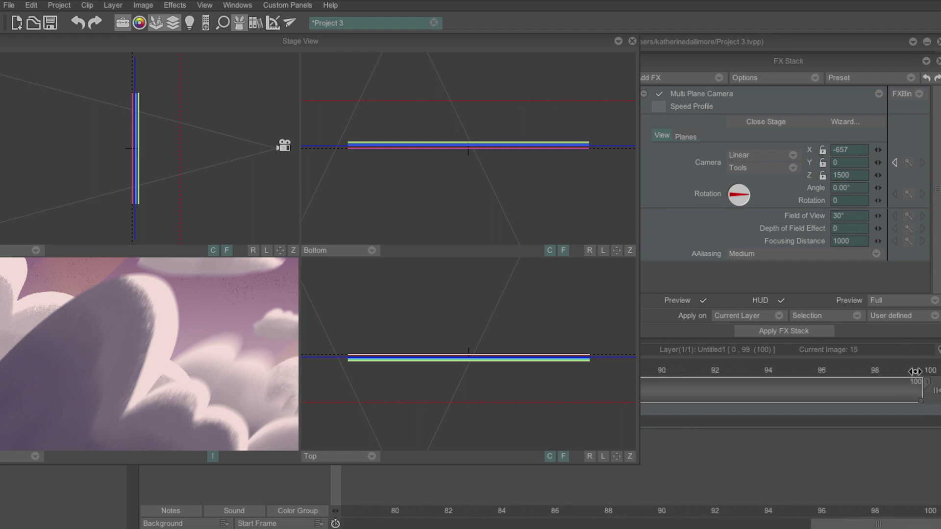
{"action": "left_click", "coordinate": [915, 371]}
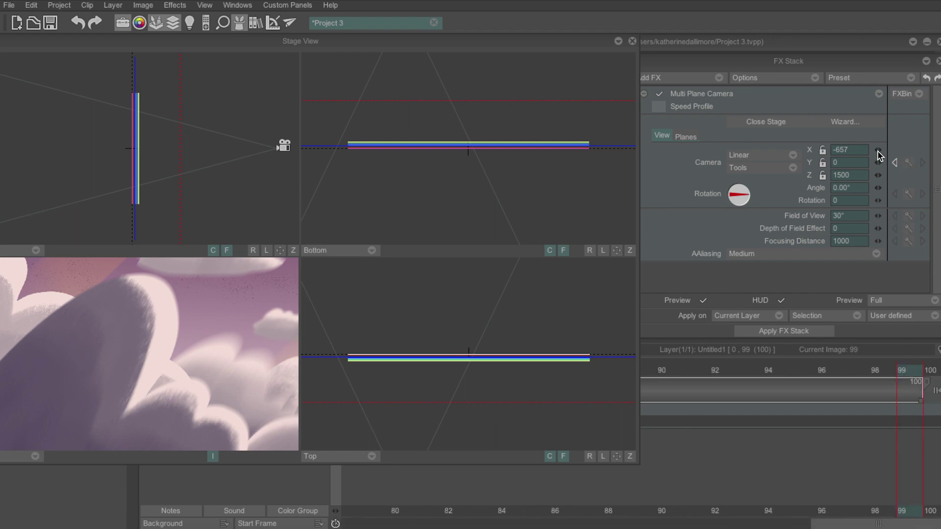
Step: At frame 99, set Camera X to 0, then 300, then drag it past 800
{"action": "left_click", "coordinate": [856, 150]}
{"action": "type", "text": "0"}
{"action": "key", "text": "Tab"}
{"action": "left_click", "coordinate": [859, 150]}
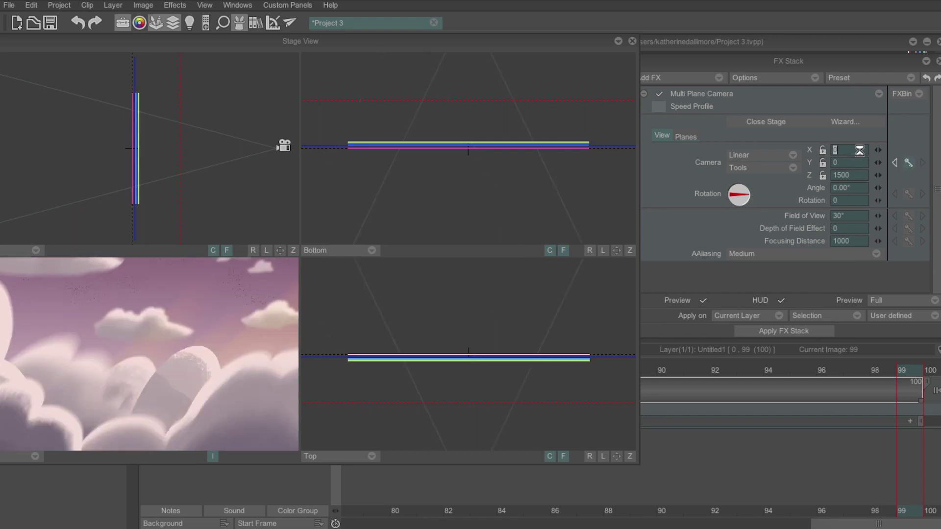
{"action": "type", "text": "300"}
{"action": "key", "text": "Return"}
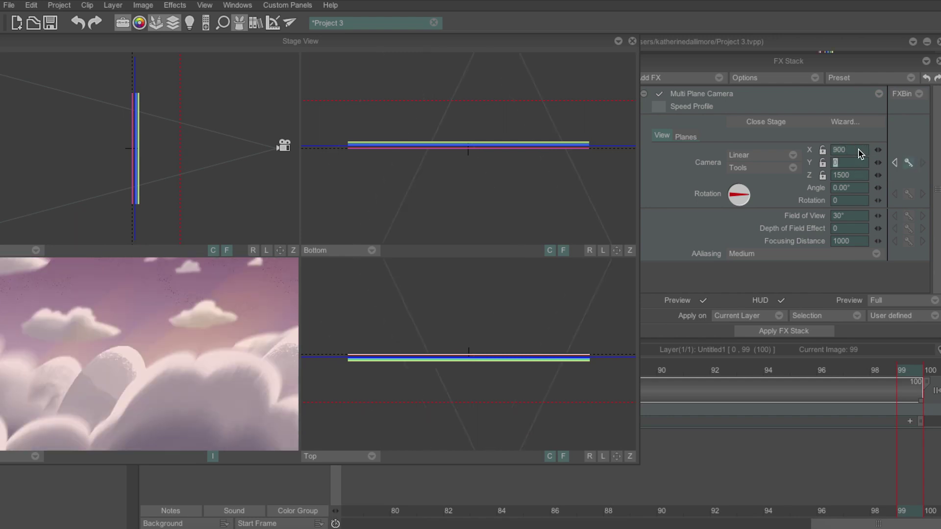
{"action": "left_click_drag", "start_coordinate": [878, 150], "coordinate": [879, 152]}
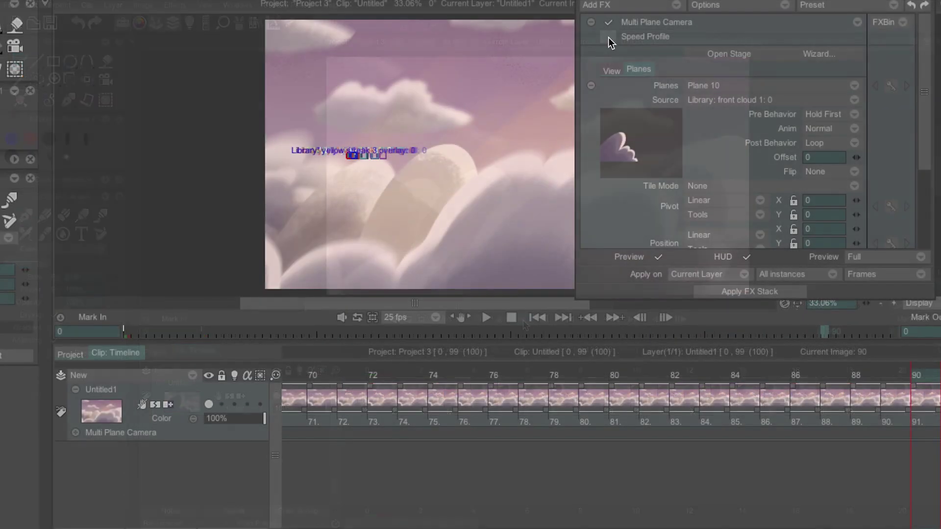
Step: Enable the camera Speed Profile and apply the S-shaped ease-in, ease-out preset from the Bin
{"action": "left_click", "coordinate": [610, 37]}
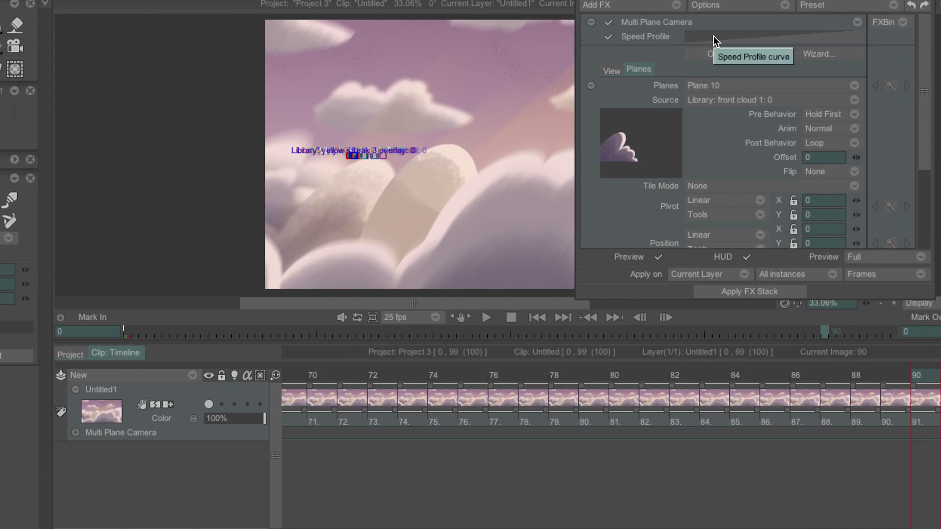
{"action": "left_click", "coordinate": [714, 40]}
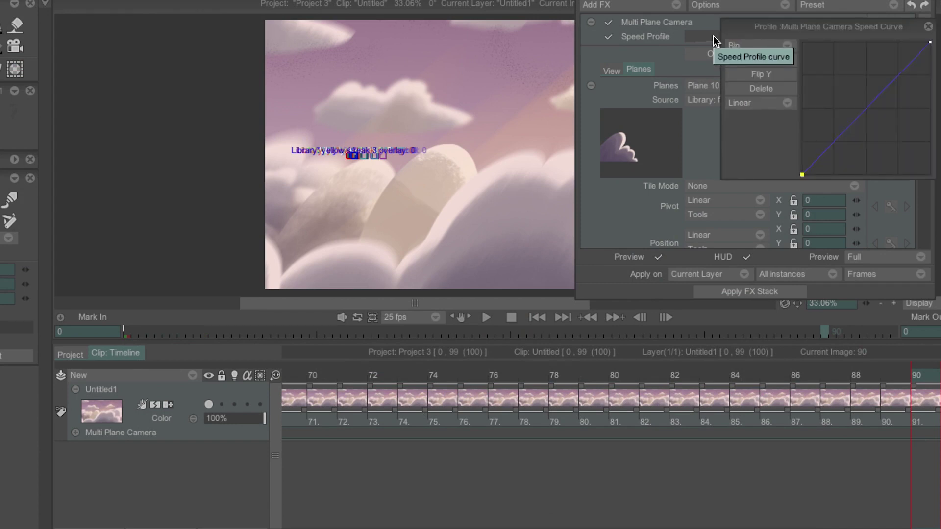
{"action": "left_click_drag", "start_coordinate": [804, 25], "coordinate": [410, 126]}
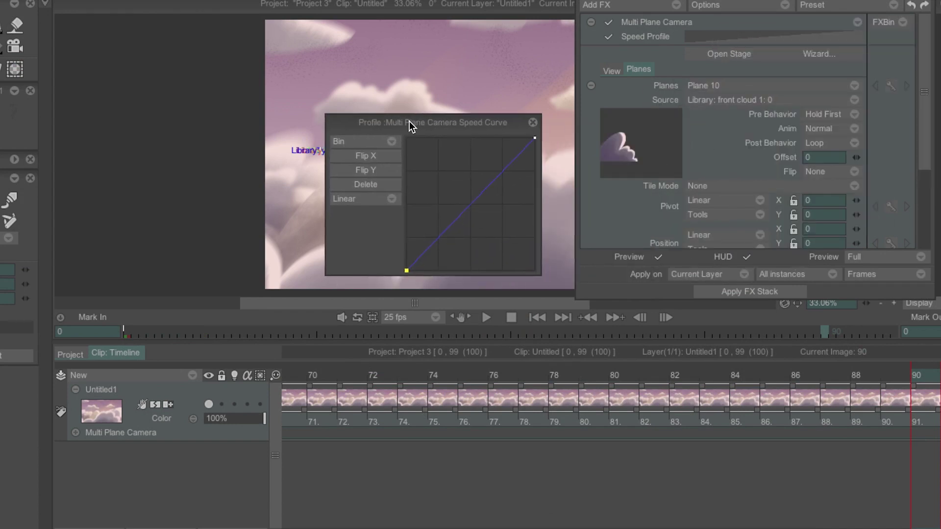
{"action": "left_click", "coordinate": [389, 144]}
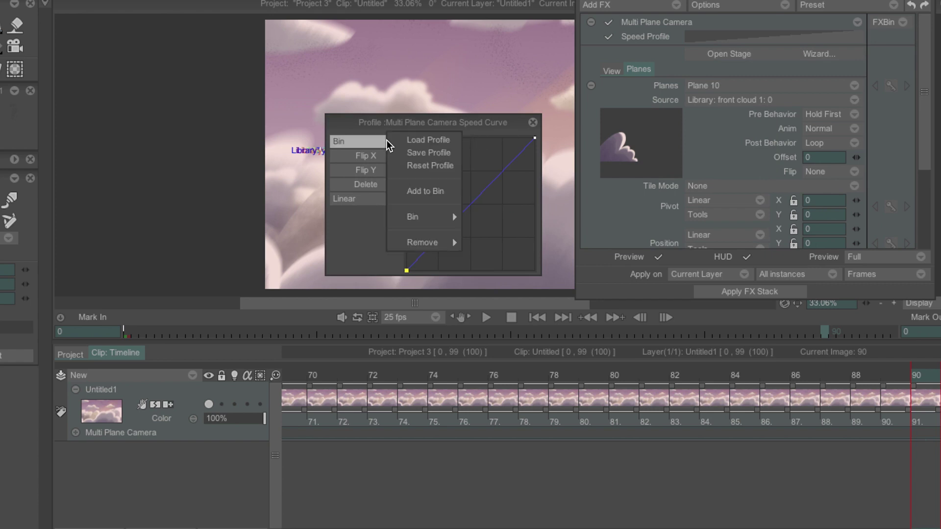
{"action": "mouse_move", "coordinate": [421, 220]}
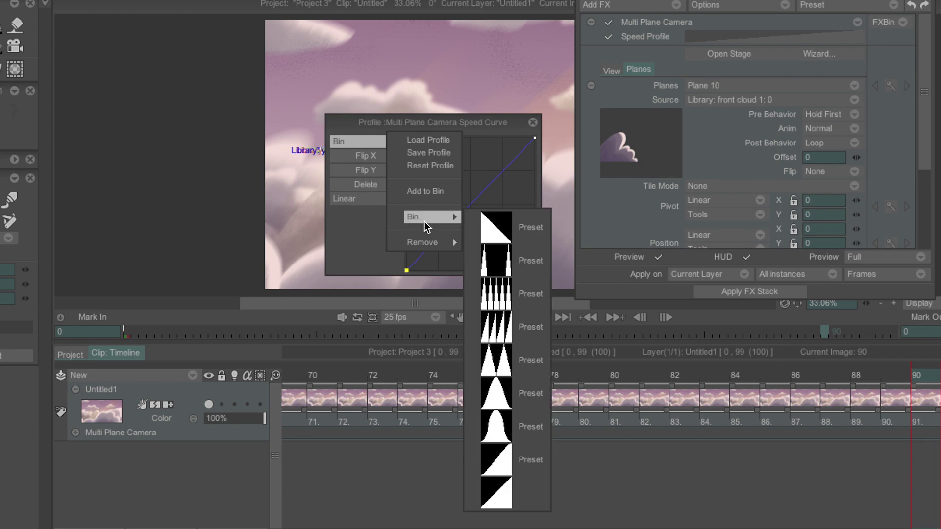
{"action": "left_click", "coordinate": [531, 463]}
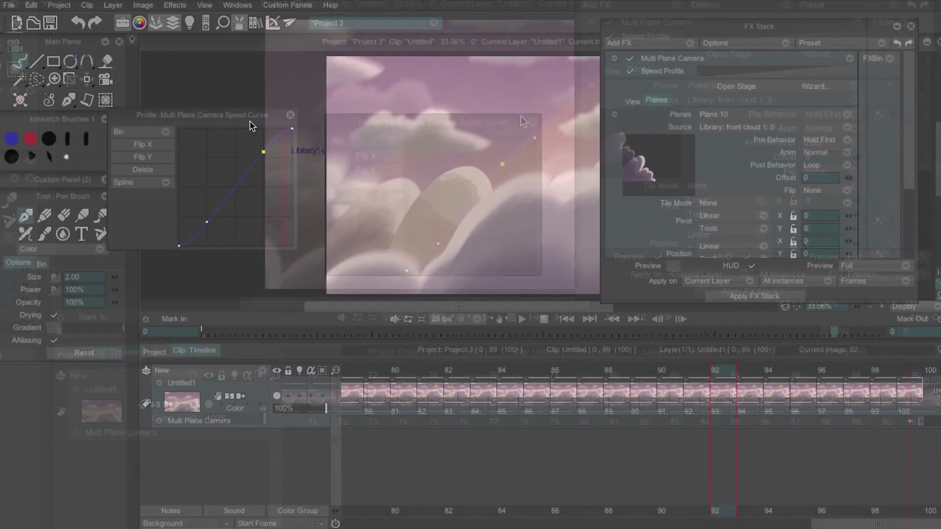
Step: Reshape the speed curve by dragging a point down and adding a new point
{"action": "left_click_drag", "start_coordinate": [230, 187], "coordinate": [241, 239]}
{"action": "left_click", "coordinate": [255, 159]}
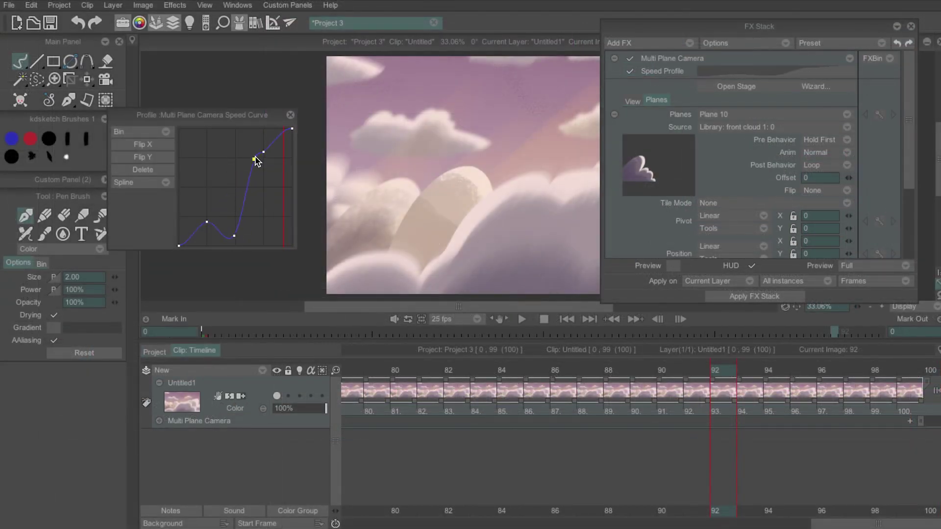
{"action": "mouse_move", "coordinate": [263, 153]}
{"action": "left_mouse_down"}
{"action": "mouse_move", "coordinate": [273, 140]}
{"action": "mouse_move", "coordinate": [276, 154]}
{"action": "left_mouse_up"}
Step: Add the curve to the Bin as preset 'test' and load it back from the Bin
{"action": "left_click", "coordinate": [159, 133]}
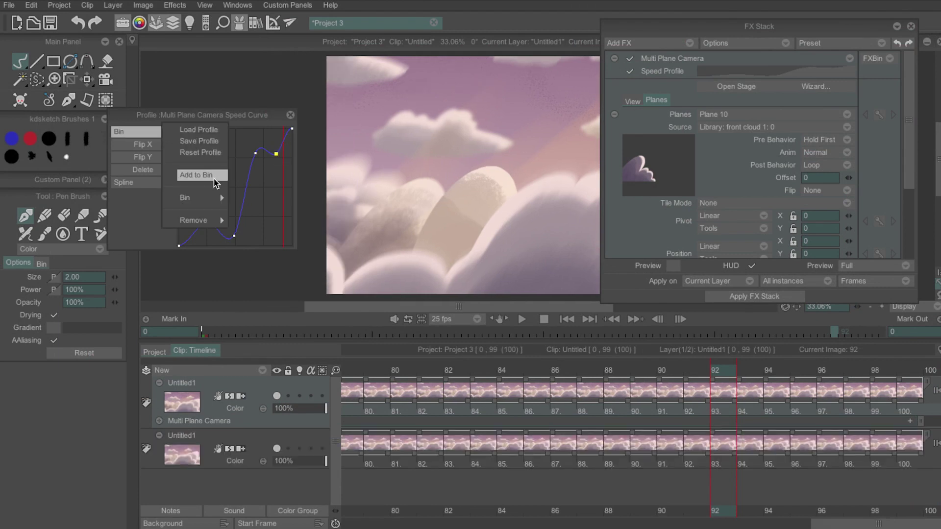
{"action": "left_click", "coordinate": [196, 175]}
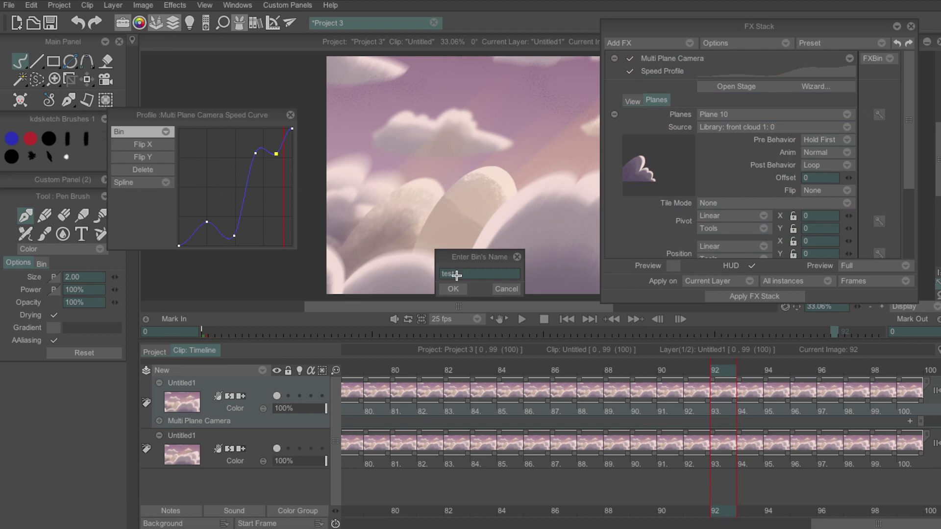
{"action": "key", "text": "Return"}
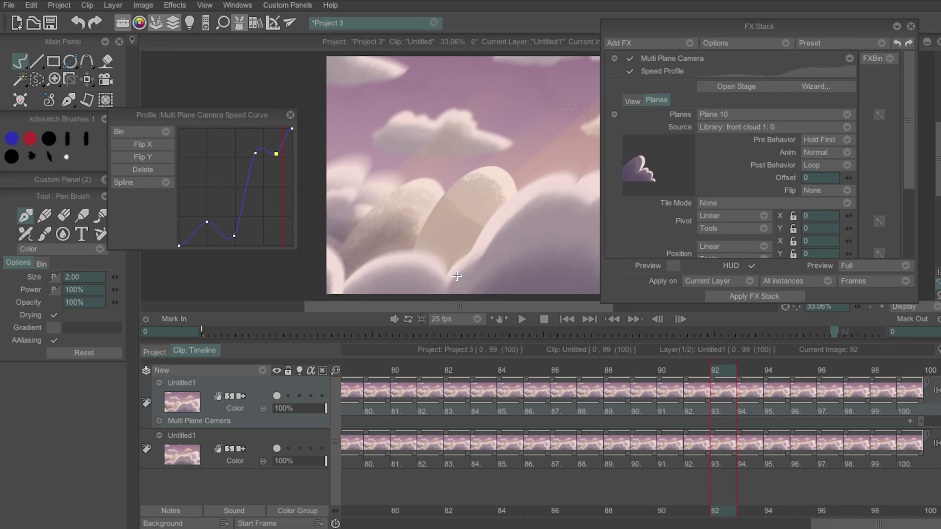
{"action": "left_click", "coordinate": [165, 137]}
{"action": "mouse_move", "coordinate": [211, 201]}
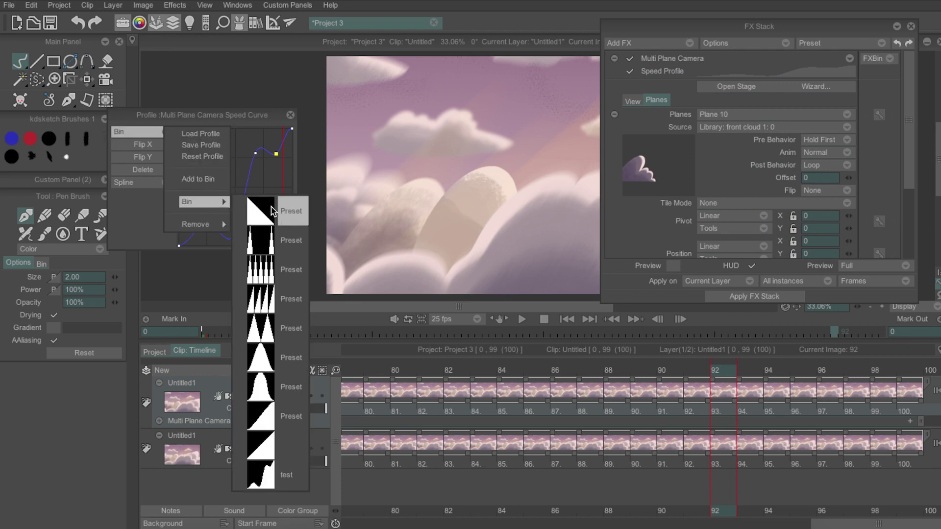
{"action": "left_click", "coordinate": [288, 482]}
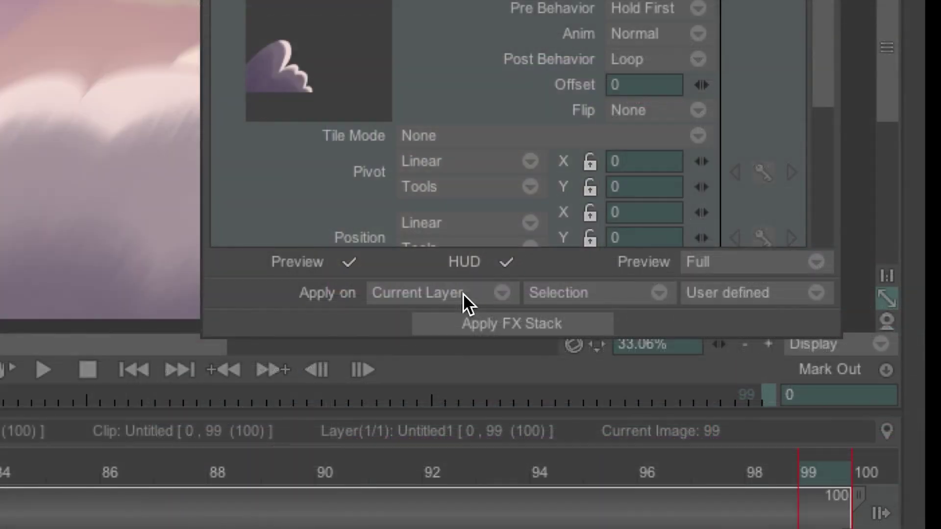
Step: Set Apply on to Current Layer, All instances and Frames, then apply the FX Stack
{"action": "left_click", "coordinate": [463, 293]}
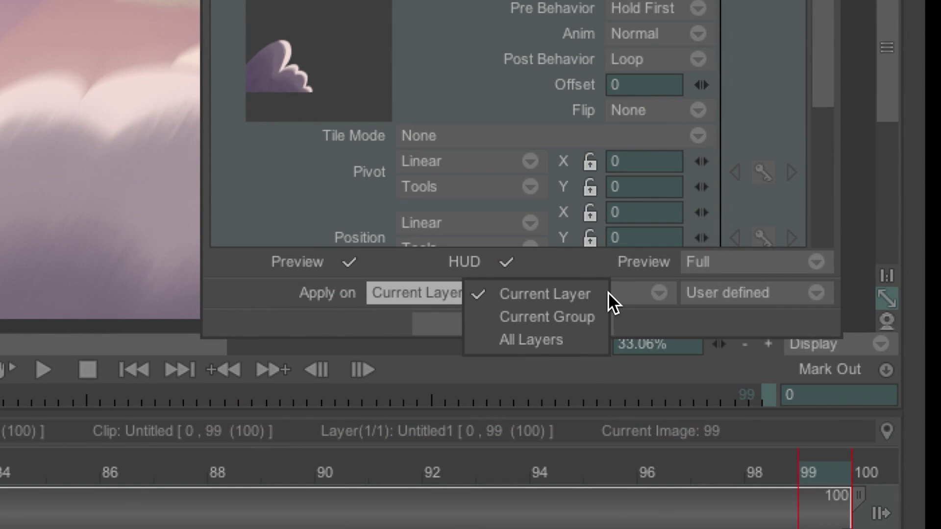
{"action": "left_click", "coordinate": [593, 294]}
{"action": "left_click", "coordinate": [634, 295]}
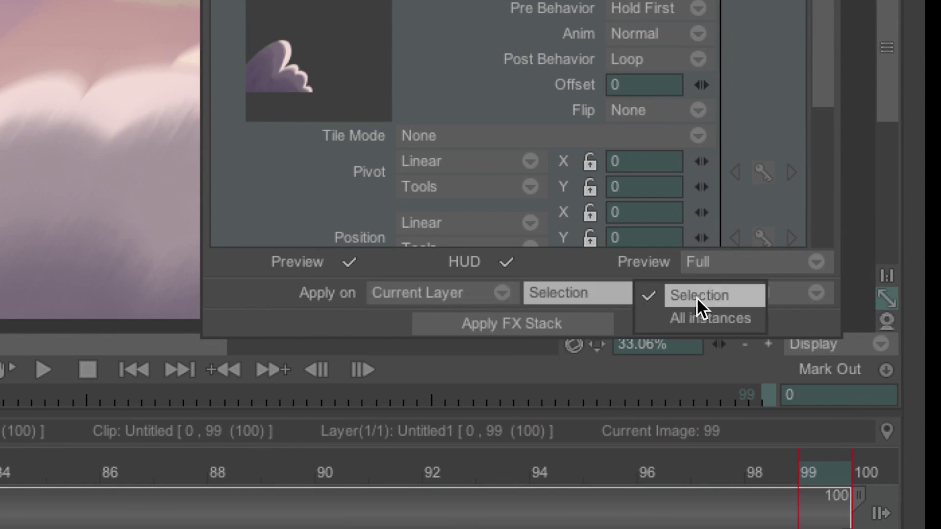
{"action": "left_click", "coordinate": [730, 326]}
{"action": "left_click", "coordinate": [752, 290]}
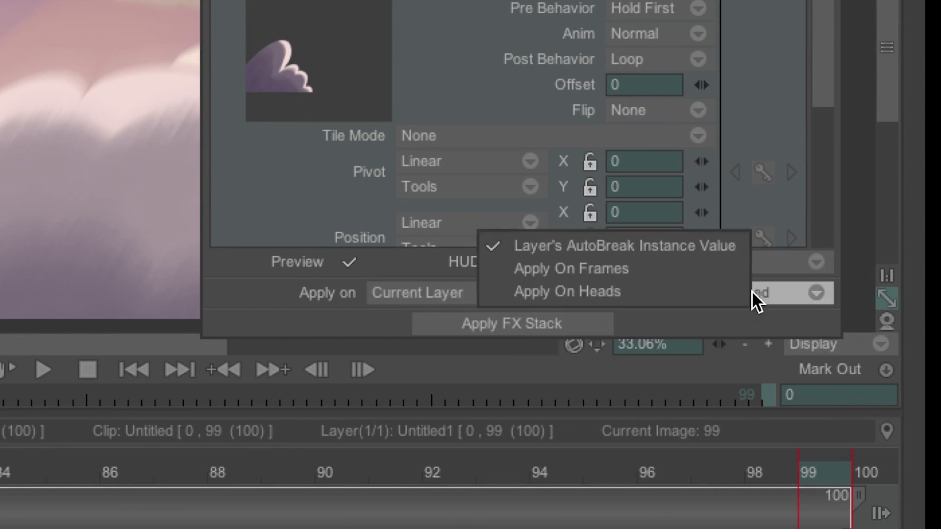
{"action": "left_click", "coordinate": [697, 265]}
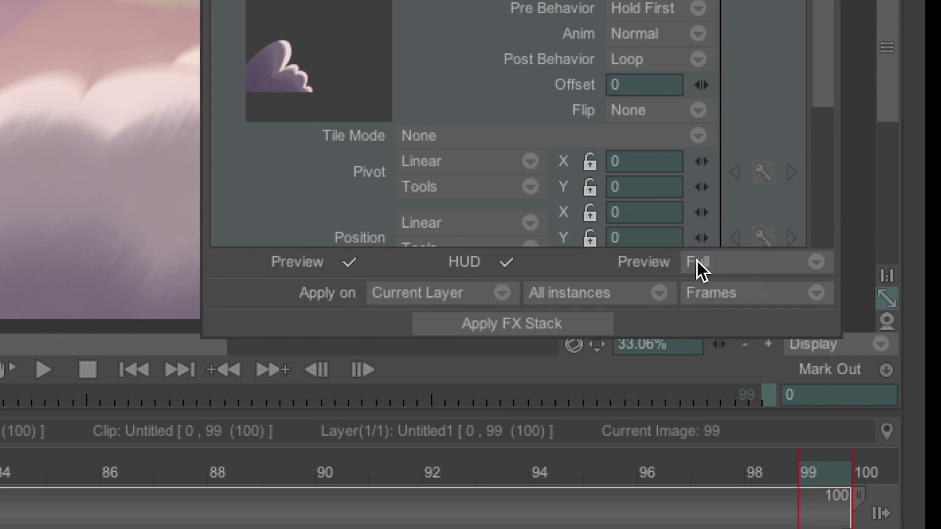
{"action": "left_click", "coordinate": [543, 326]}
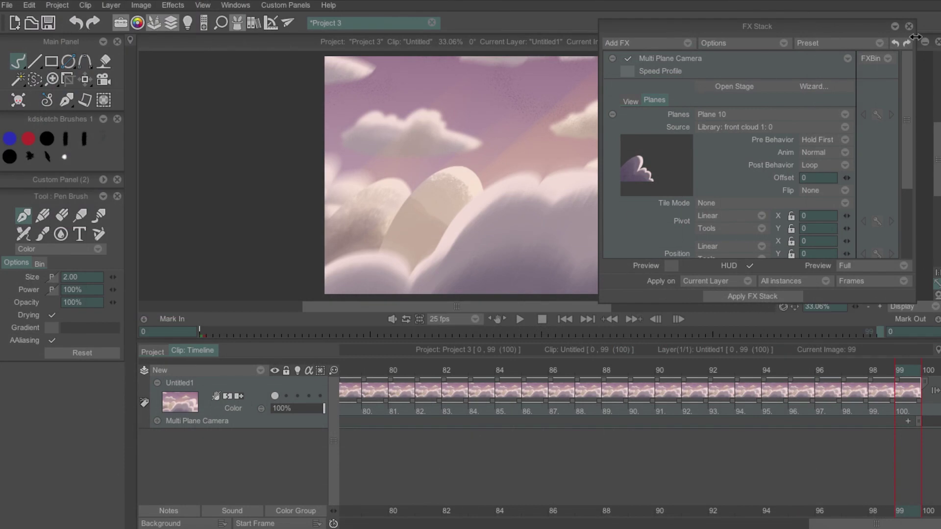
Step: Close the FX Stack, rewind to frame 0, and play the rendered cloud pan
{"action": "left_click", "coordinate": [909, 25]}
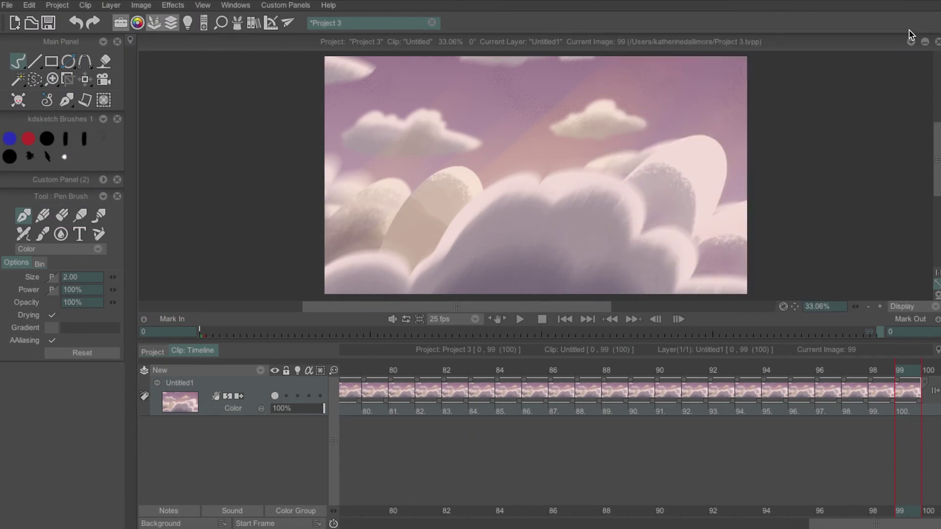
{"action": "left_click", "coordinate": [564, 321]}
{"action": "left_click", "coordinate": [521, 321]}
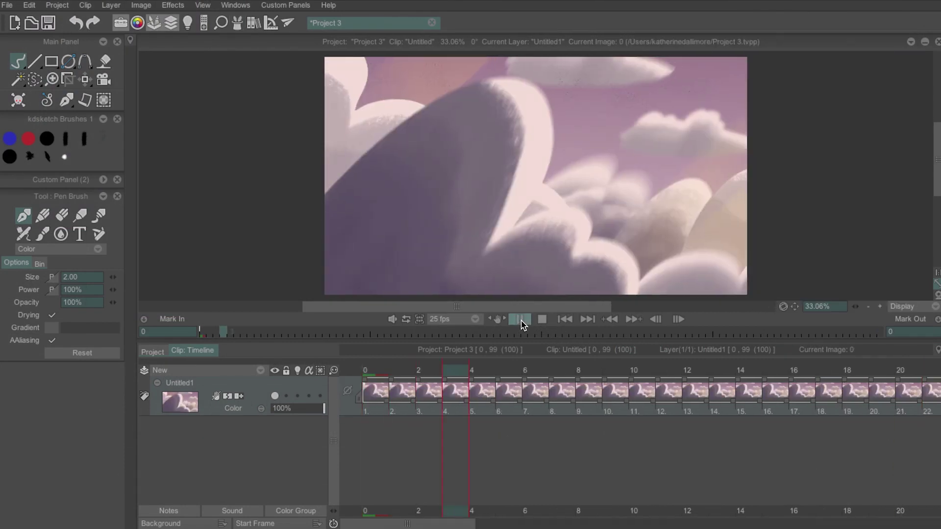